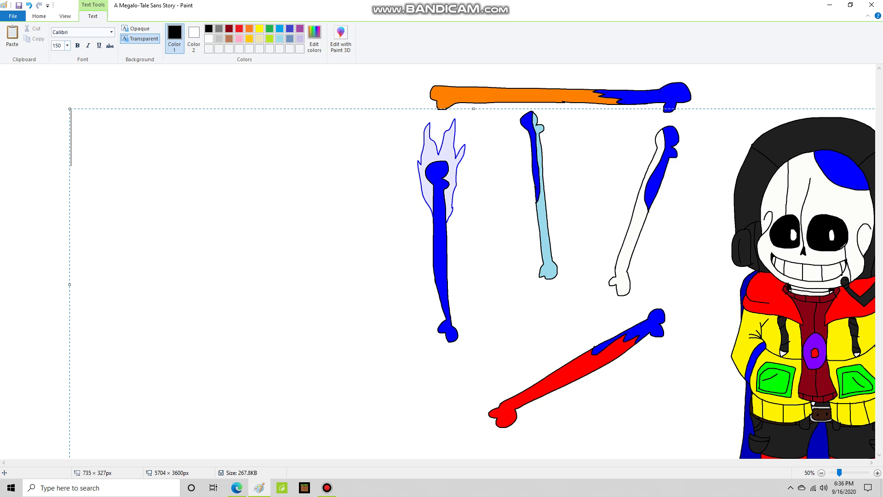
# Set the text size to 72 and enter "Heya" in the open text box
pyautogui.write('g')
pyautogui.press('BackSpace')
pyautogui.click(67, 45)
pyautogui.click(58, 173)
pyautogui.write('Heya')
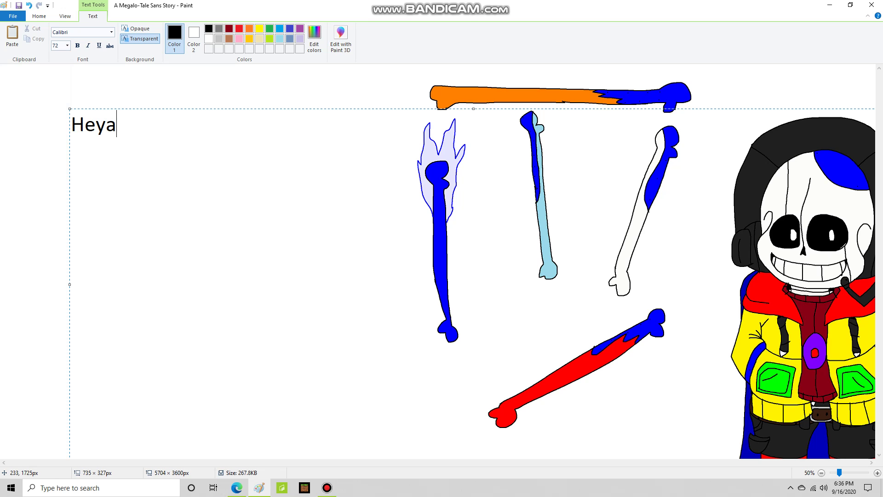
# Replace the greeting in the text box with "So, here's part 2 of my story! enjoy~!"
pyautogui.press('BackSpace')
pyautogui.press('BackSpace')
pyautogui.press('BackSpace')
pyautogui.press('BackSpace')
pyautogui.write('So, here')
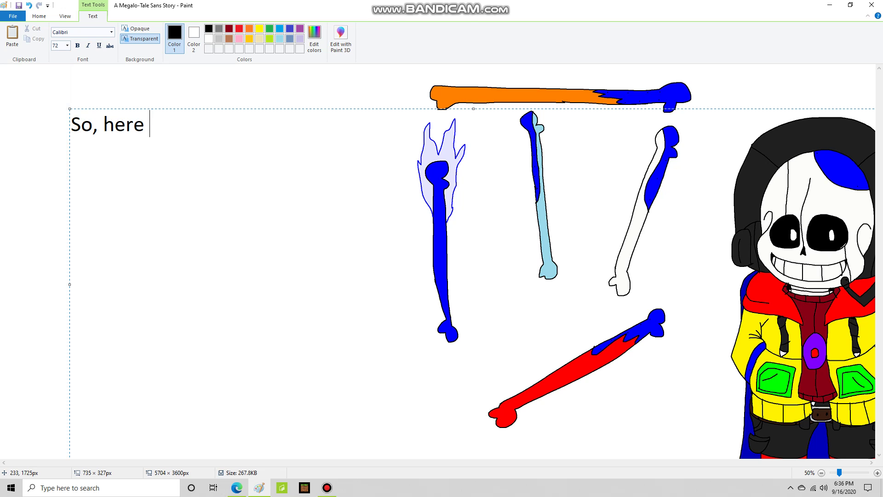
pyautogui.write("'s part 2 of m")
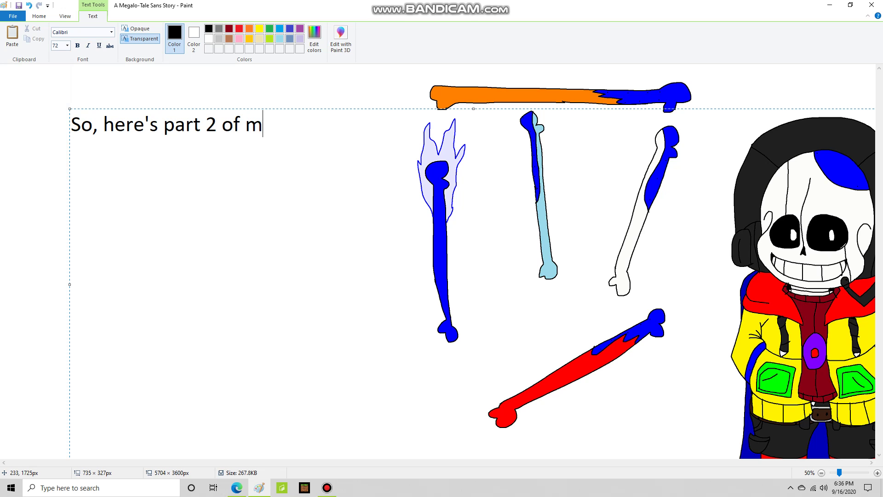
pyautogui.write('y story! enjoy~!')
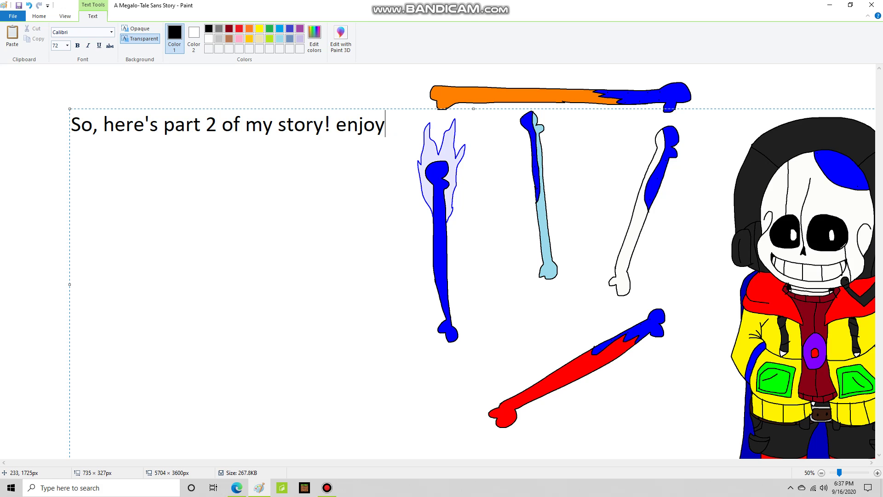
# Replace the story introduction in the text box with "So, anyways, that's why I wear headphones."
pyautogui.press('BackSpace')
pyautogui.press('BackSpace')
pyautogui.press('BackSpace')
pyautogui.press('BackSpace')
pyautogui.press('BackSpace')
pyautogui.press('BackSpace')
pyautogui.press('BackSpace')
pyautogui.press('BackSpace')
pyautogui.press('BackSpace')
pyautogui.press('BackSpace')
pyautogui.press('BackSpace')
pyautogui.press('BackSpace')
pyautogui.press('BackSpace')
pyautogui.press('BackSpace')
pyautogui.press('BackSpace')
pyautogui.press('BackSpace')
pyautogui.press('BackSpace')
pyautogui.press('BackSpace')
pyautogui.press('BackSpace')
pyautogui.press('BackSpace')
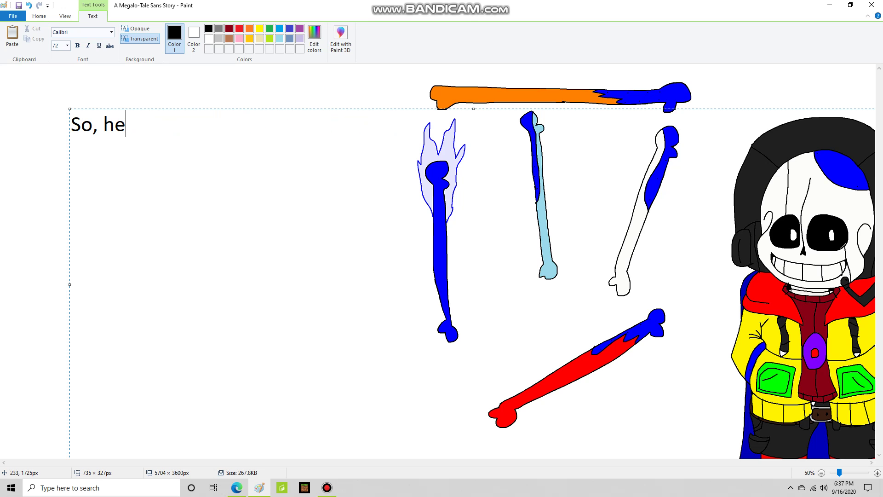
pyautogui.press('BackSpace')
pyautogui.press('BackSpace')
pyautogui.press('BackSpace')
pyautogui.press('BackSpace')
pyautogui.press('BackSpace')
pyautogui.write('S o, anyways, that')
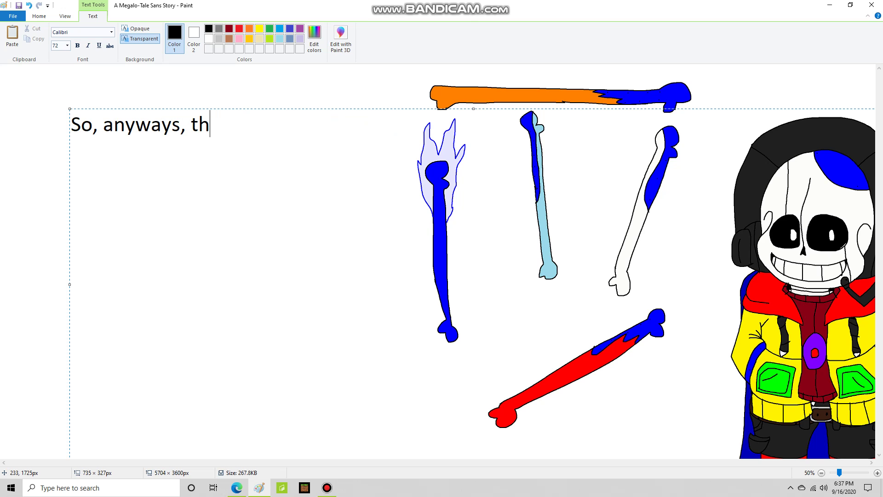
pyautogui.write("'s why I wear headphones.")
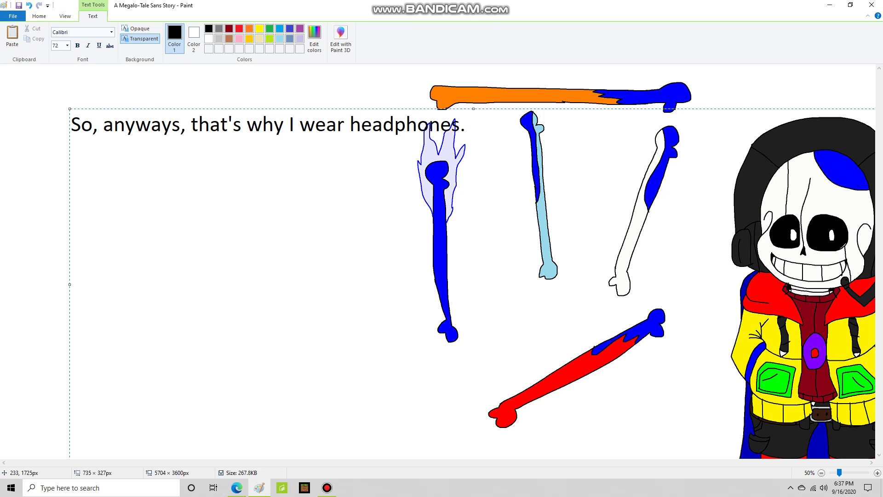
# Replace the text box's sentence with "Most monsters had headphones with a mic, some didn't"
pyautogui.press('BackSpace')
pyautogui.press('BackSpace')
pyautogui.press('BackSpace')
pyautogui.press('BackSpace')
pyautogui.press('BackSpace')
pyautogui.press('BackSpace')
pyautogui.press('BackSpace')
pyautogui.press('BackSpace')
pyautogui.press('BackSpace')
pyautogui.press('BackSpace')
pyautogui.press('BackSpace')
pyautogui.press('BackSpace')
pyautogui.press('BackSpace')
pyautogui.press('BackSpace')
pyautogui.press('BackSpace')
pyautogui.press('BackSpace')
pyautogui.press('BackSpace')
pyautogui.press('BackSpace')
pyautogui.press('BackSpace')
pyautogui.press('BackSpace')
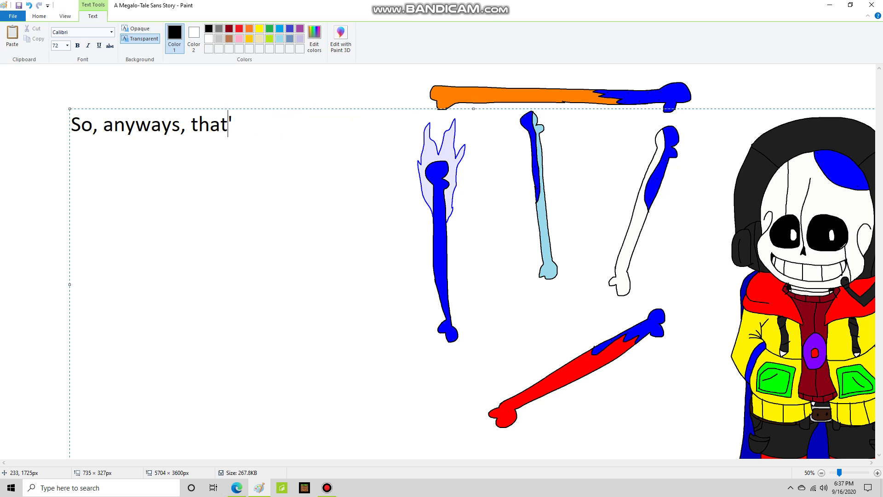
pyautogui.write('Most monsters')
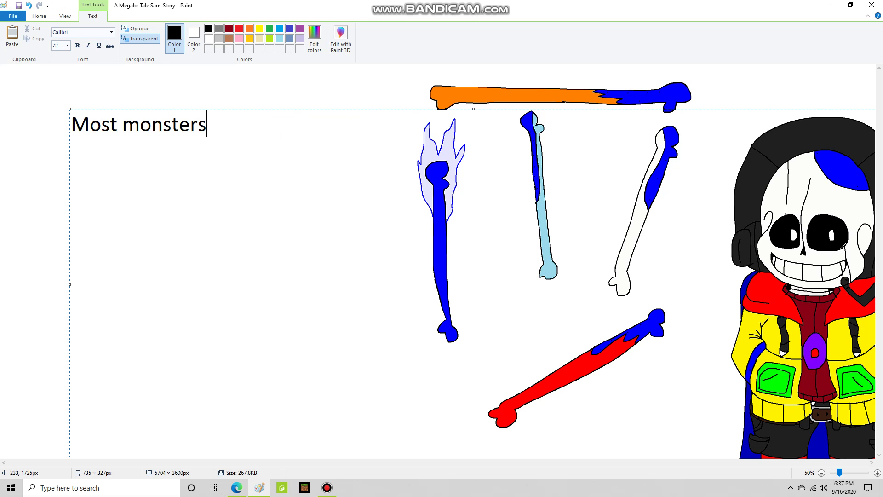
pyautogui.write(' had headphone')
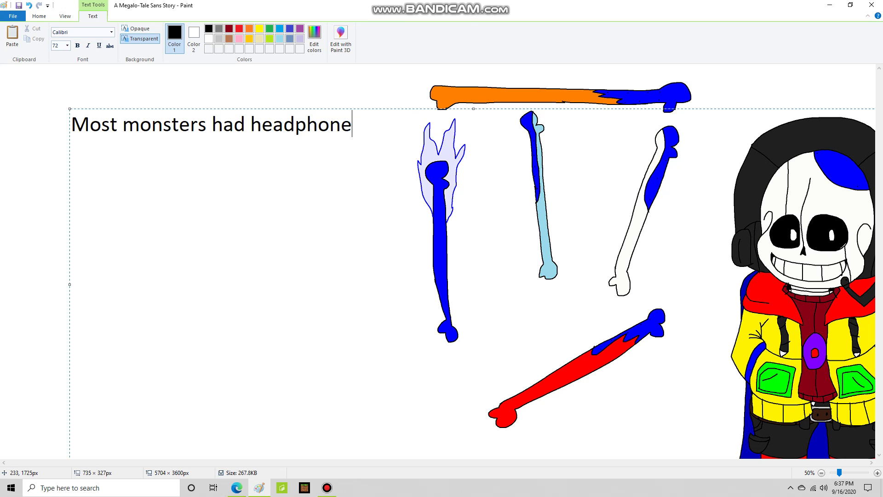
pyautogui.write('s with a mi')
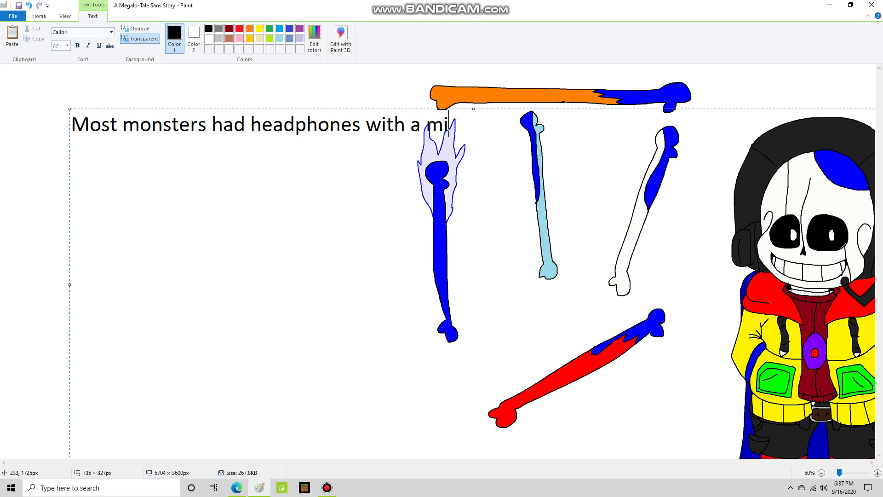
pyautogui.write("c, some didn't")
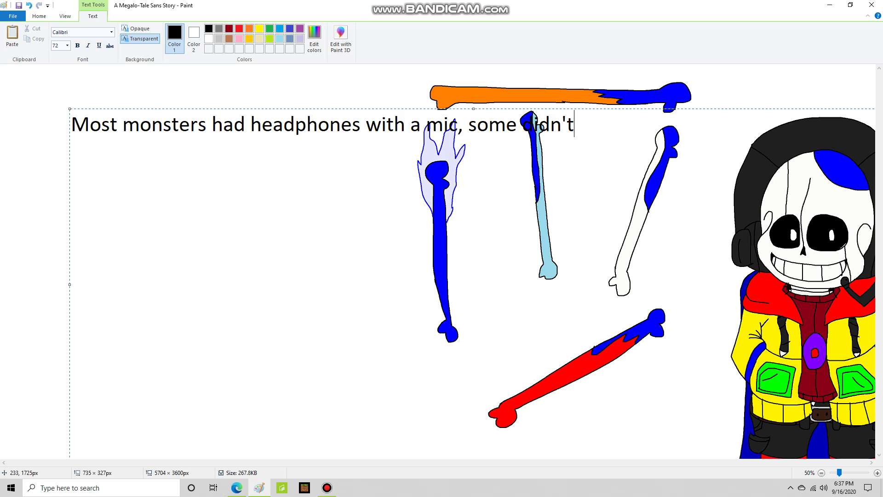
# Replace the line about monsters with "It really didn't matter, since you could chose if you wanted a mic or no"
pyautogui.press('BackSpace')
pyautogui.press('BackSpace')
pyautogui.press('BackSpace')
pyautogui.press('BackSpace')
pyautogui.press('BackSpace')
pyautogui.press('BackSpace')
pyautogui.press('BackSpace')
pyautogui.press('BackSpace')
pyautogui.press('BackSpace')
pyautogui.press('BackSpace')
pyautogui.press('BackSpace')
pyautogui.press('BackSpace')
pyautogui.press('BackSpace')
pyautogui.press('BackSpace')
pyautogui.press('BackSpace')
pyautogui.press('BackSpace')
pyautogui.press('BackSpace')
pyautogui.press('BackSpace')
pyautogui.press('BackSpace')
pyautogui.press('BackSpace')
pyautogui.press('BackSpace')
pyautogui.press('BackSpace')
pyautogui.press('BackSpace')
pyautogui.press('BackSpace')
pyautogui.press('BackSpace')
pyautogui.press('BackSpace')
pyautogui.write('It re')
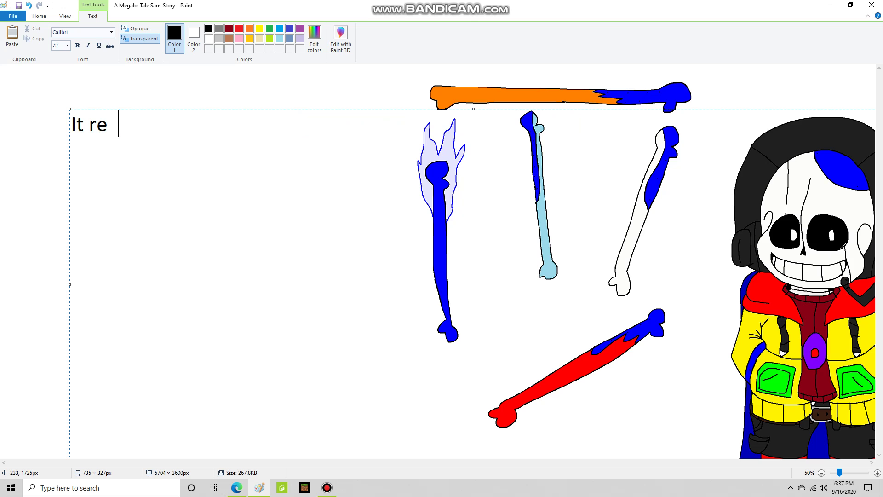
pyautogui.write("ally didn't matter, since y")
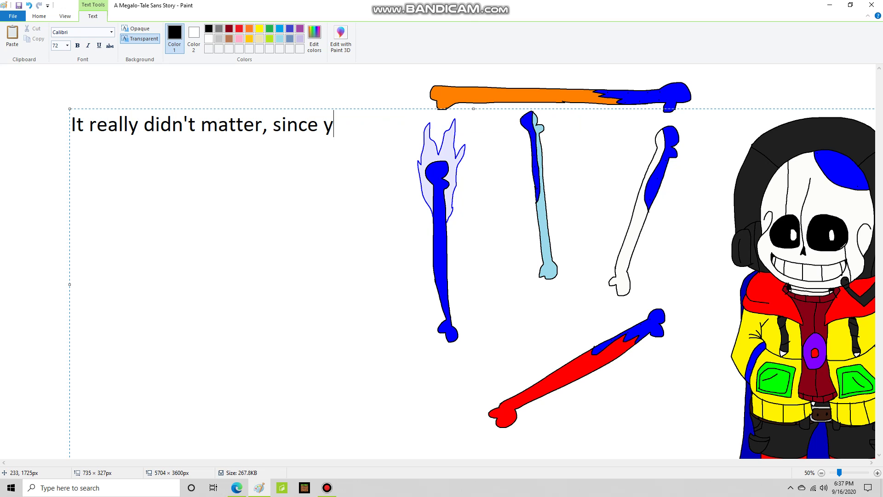
pyautogui.write('ou could choos')
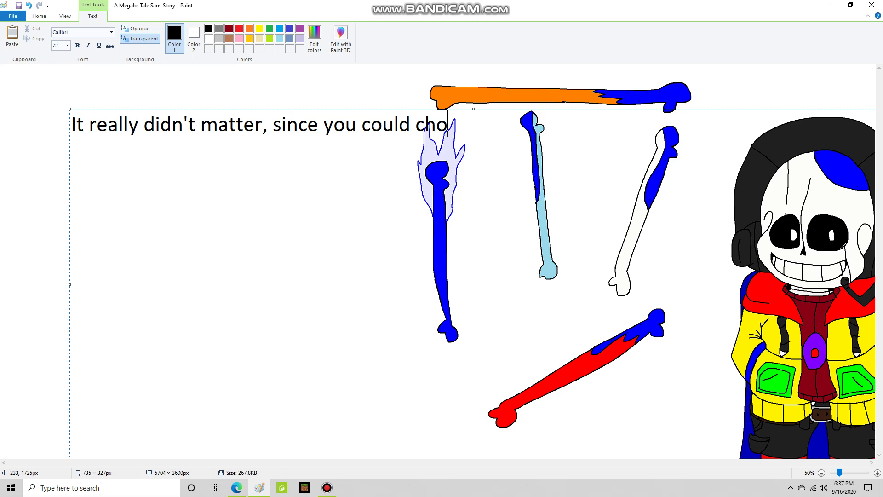
pyautogui.press('BackSpace')
pyautogui.press('BackSpace')
pyautogui.write('se if you wan ted a mic or no')
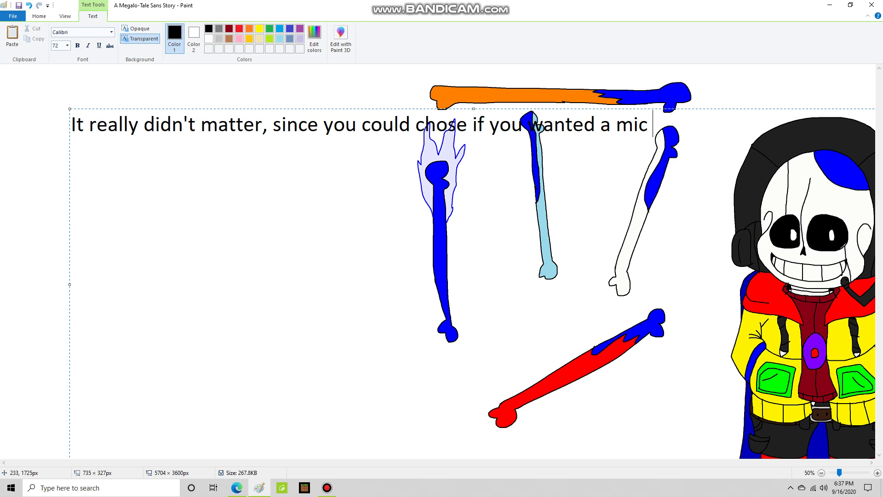
# Replace the line about choosing a mic with "During this time, I discovered something fun humans liked to do"
pyautogui.press('BackSpace')
pyautogui.press('BackSpace')
pyautogui.press('BackSpace')
pyautogui.press('BackSpace')
pyautogui.press('BackSpace')
pyautogui.press('BackSpace')
pyautogui.press('BackSpace')
pyautogui.press('BackSpace')
pyautogui.press('BackSpace')
pyautogui.press('BackSpace')
pyautogui.press('BackSpace')
pyautogui.press('BackSpace')
pyautogui.press('BackSpace')
pyautogui.press('BackSpace')
pyautogui.press('BackSpace')
pyautogui.press('BackSpace')
pyautogui.press('BackSpace')
pyautogui.press('BackSpace')
pyautogui.press('BackSpace')
pyautogui.press('BackSpace')
pyautogui.press('BackSpace')
pyautogui.press('BackSpace')
pyautogui.press('BackSpace')
pyautogui.press('BackSpace')
pyautogui.press('BackSpace')
pyautogui.press('BackSpace')
pyautogui.press('BackSpace')
pyautogui.press('BackSpace')
pyautogui.press('BackSpace')
pyautogui.press('BackSpace')
pyautogui.press('BackSpace')
pyautogui.press('BackSpace')
pyautogui.press('BackSpace')
pyautogui.press('BackSpace')
pyautogui.press('BackSpace')
pyautogui.press('BackSpace')
pyautogui.press('BackSpace')
pyautogui.press('BackSpace')
pyautogui.press('BackSpace')
pyautogui.press('BackSpace')
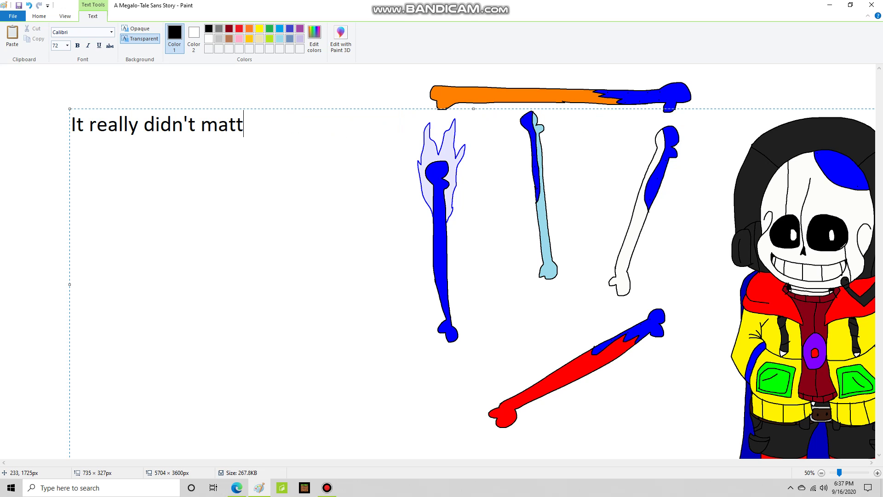
pyautogui.press('BackSpace')
pyautogui.press('BackSpace')
pyautogui.press('BackSpace')
pyautogui.press('BackSpace')
pyautogui.press('BackSpace')
pyautogui.press('BackSpace')
pyautogui.press('BackSpace')
pyautogui.press('BackSpace')
pyautogui.press('BackSpace')
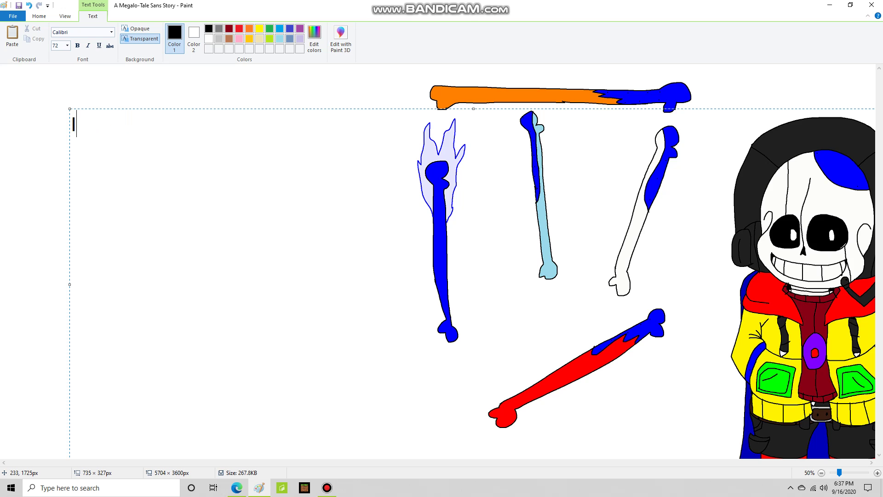
pyautogui.write('During this ')
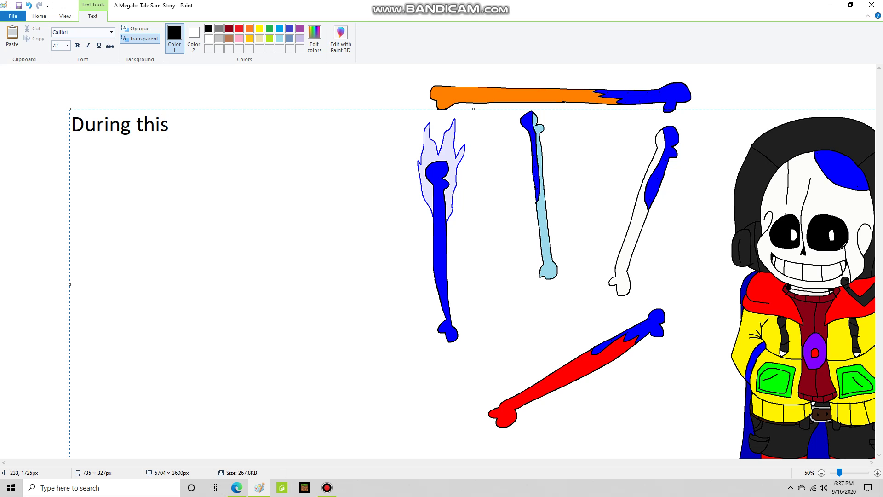
pyautogui.write('time')
pyautogui.write(', I disco')
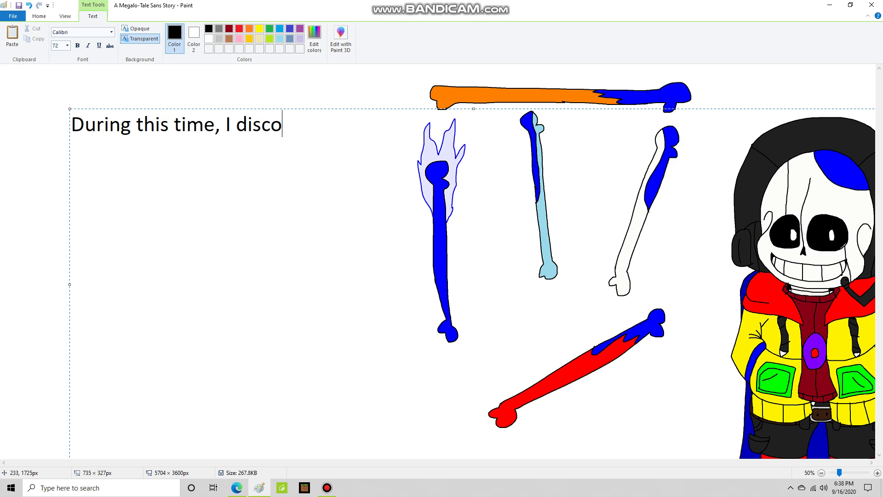
pyautogui.write('vered something fun hu')
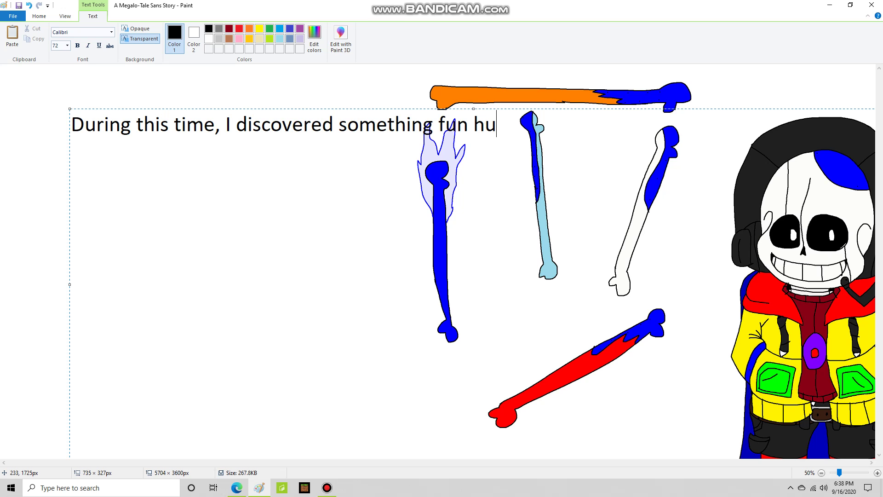
pyautogui.write('mans liked to do')
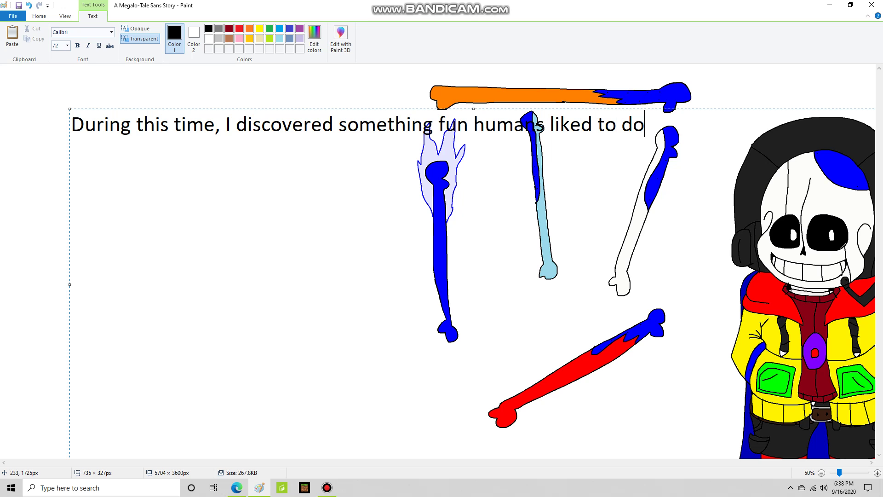
# Replace the line about discovering something fun with "This thing was called "Video games" in the text box
pyautogui.press('BackSpace')
pyautogui.press('BackSpace')
pyautogui.press('BackSpace')
pyautogui.press('BackSpace')
pyautogui.press('BackSpace')
pyautogui.press('BackSpace')
pyautogui.press('BackSpace')
pyautogui.press('BackSpace')
pyautogui.press('BackSpace')
pyautogui.press('BackSpace')
pyautogui.press('BackSpace')
pyautogui.press('BackSpace')
pyautogui.press('BackSpace')
pyautogui.press('BackSpace')
pyautogui.press('BackSpace')
pyautogui.press('BackSpace')
pyautogui.press('BackSpace')
pyautogui.press('BackSpace')
pyautogui.press('BackSpace')
pyautogui.press('BackSpace')
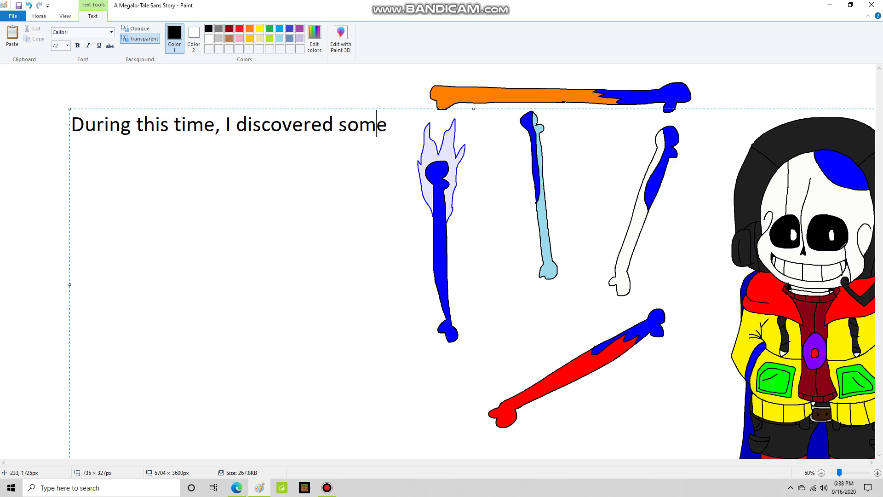
pyautogui.press('BackSpace')
pyautogui.press('BackSpace')
pyautogui.press('BackSpace')
pyautogui.press('BackSpace')
pyautogui.press('BackSpace')
pyautogui.press('BackSpace')
pyautogui.press('BackSpace')
pyautogui.press('BackSpace')
pyautogui.press('BackSpace')
pyautogui.press('BackSpace')
pyautogui.press('BackSpace')
pyautogui.press('BackSpace')
pyautogui.press('BackSpace')
pyautogui.press('BackSpace')
pyautogui.press('BackSpace')
pyautogui.press('BackSpace')
pyautogui.press('BackSpace')
pyautogui.press('BackSpace')
pyautogui.press('BackSpace')
pyautogui.press('BackSpace')
pyautogui.write('Th')
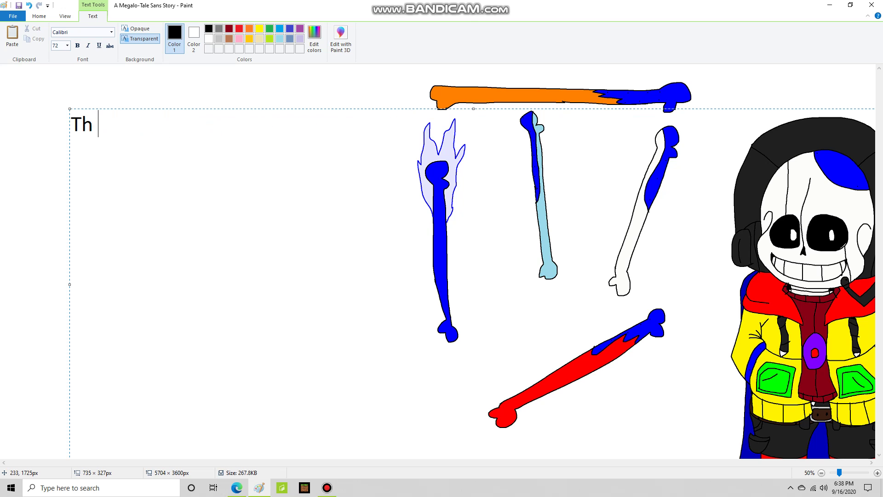
pyautogui.write('is thing was calle')
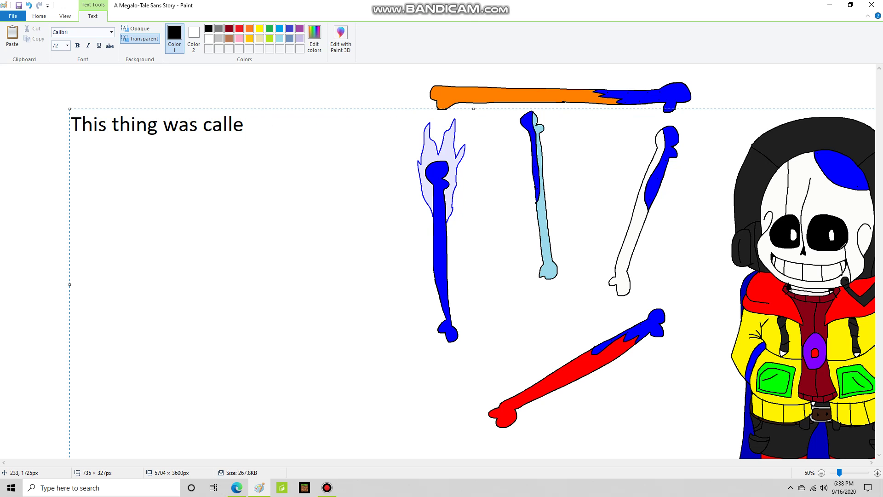
pyautogui.write('d "Video games')
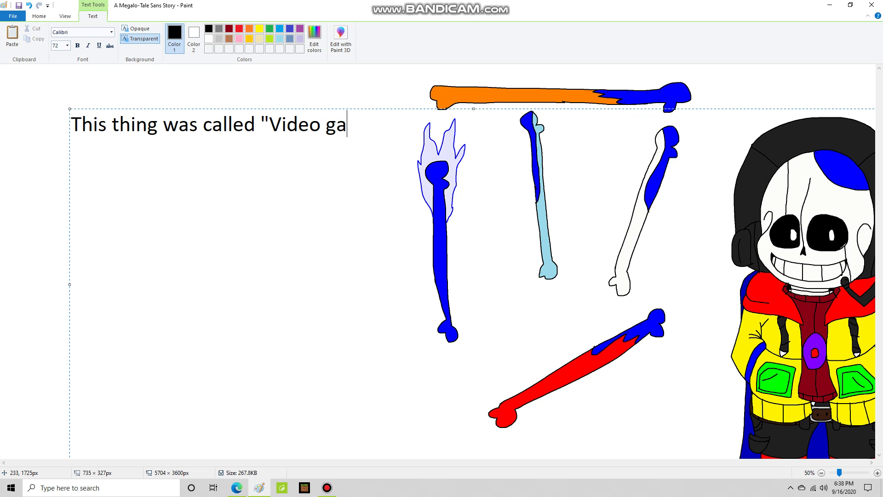
# Replace the line about video games with "I tried it out, and enjoyed it"
pyautogui.press('BackSpace')
pyautogui.press('BackSpace')
pyautogui.press('BackSpace')
pyautogui.press('BackSpace')
pyautogui.press('BackSpace')
pyautogui.press('BackSpace')
pyautogui.press('BackSpace')
pyautogui.press('BackSpace')
pyautogui.press('BackSpace')
pyautogui.press('BackSpace')
pyautogui.press('BackSpace')
pyautogui.press('BackSpace')
pyautogui.press('BackSpace')
pyautogui.press('BackSpace')
pyautogui.press('BackSpace')
pyautogui.press('BackSpace')
pyautogui.press('BackSpace')
pyautogui.press('BackSpace')
pyautogui.press('BackSpace')
pyautogui.press('BackSpace')
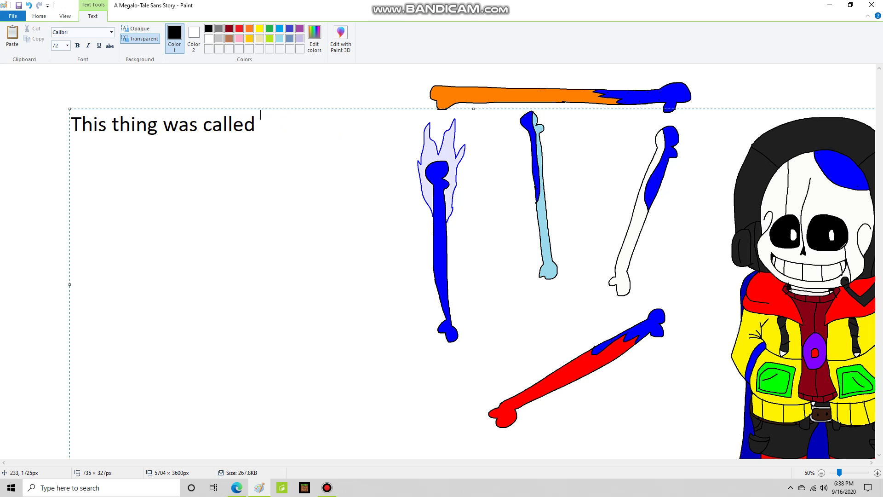
pyautogui.write('I tried it out,')
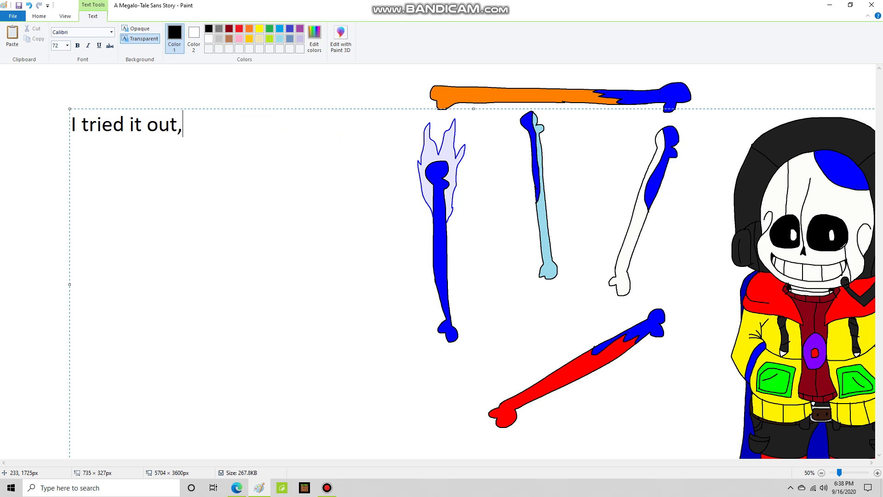
pyautogui.write(' and enjoyed iu')
pyautogui.press('BackSpace')
pyautogui.write('t')
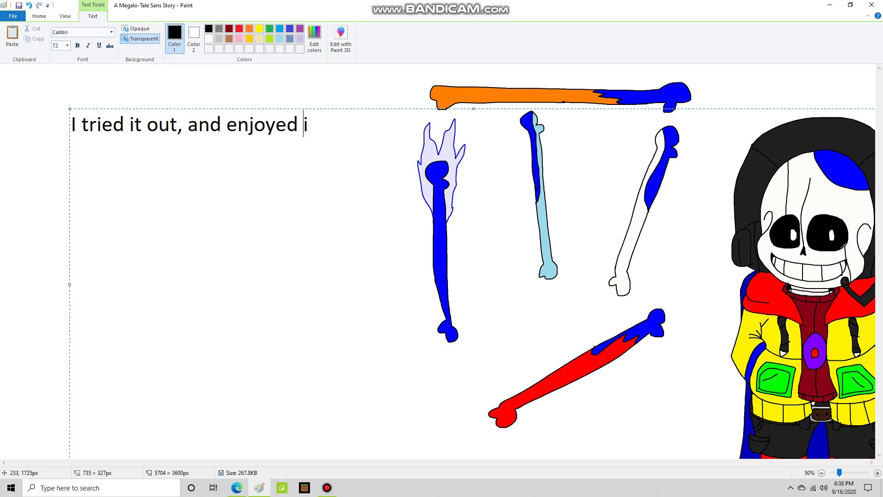
# Replace the line about trying it out with "Really was fun"
pyautogui.press('BackSpace')
pyautogui.press('BackSpace')
pyautogui.press('BackSpace')
pyautogui.press('BackSpace')
pyautogui.press('BackSpace')
pyautogui.press('BackSpace')
pyautogui.press('BackSpace')
pyautogui.press('BackSpace')
pyautogui.press('BackSpace')
pyautogui.press('BackSpace')
pyautogui.press('BackSpace')
pyautogui.press('BackSpace')
pyautogui.press('BackSpace')
pyautogui.press('BackSpace')
pyautogui.press('BackSpace')
pyautogui.press('BackSpace')
pyautogui.press('BackSpace')
pyautogui.press('BackSpace')
pyautogui.press('BackSpace')
pyautogui.press('BackSpace')
pyautogui.write('Really was fun')
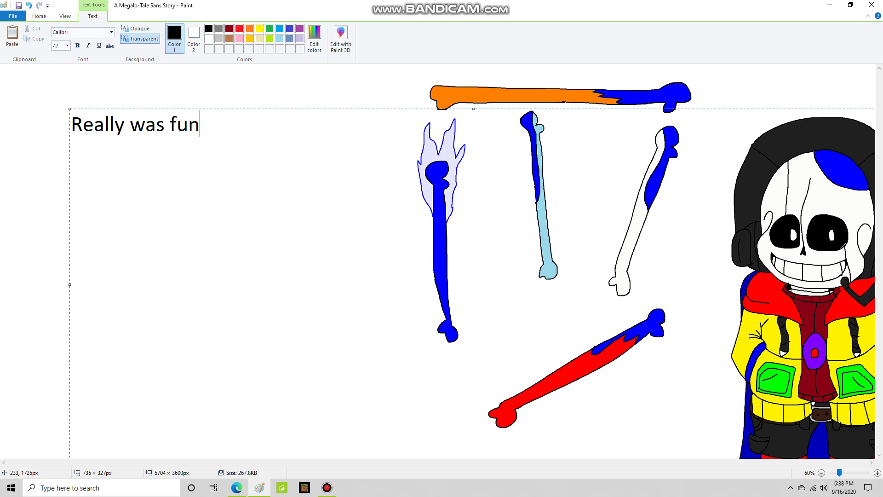
# Clear the text box and write "Luckily, I could also talk to other people through this mic"
pyautogui.press('BackSpace')
pyautogui.press('BackSpace')
pyautogui.press('BackSpace')
pyautogui.press('BackSpace')
pyautogui.press('BackSpace')
pyautogui.press('BackSpace')
pyautogui.press('BackSpace')
pyautogui.press('BackSpace')
pyautogui.press('BackSpace')
pyautogui.press('BackSpace')
pyautogui.press('BackSpace')
pyautogui.press('BackSpace')
pyautogui.press('BackSpace')
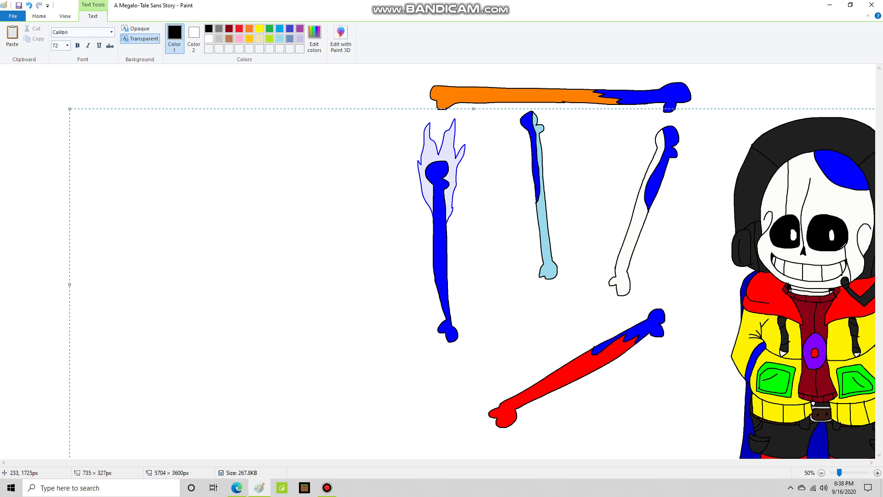
pyautogui.write('B')
pyautogui.press('BackSpace')
pyautogui.write('K')
pyautogui.press('BackSpace')
pyautogui.write('Luckily, I c')
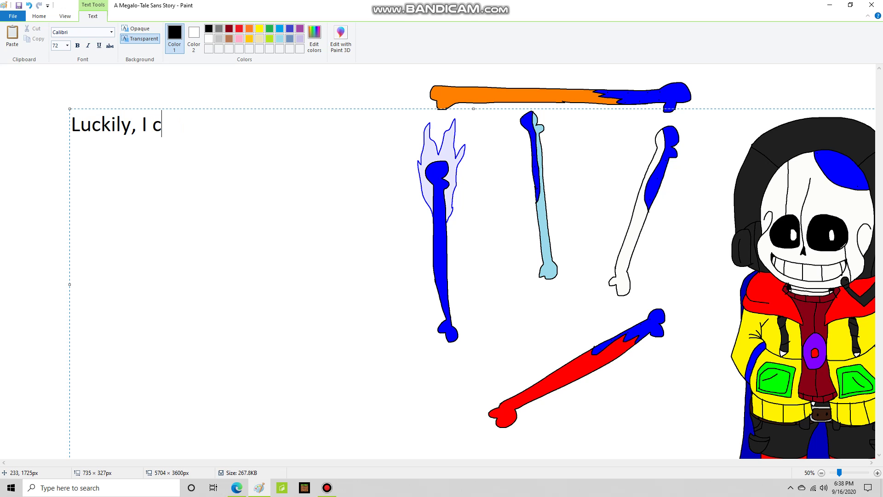
pyautogui.write('ould also talk to other people thjrough this mic')
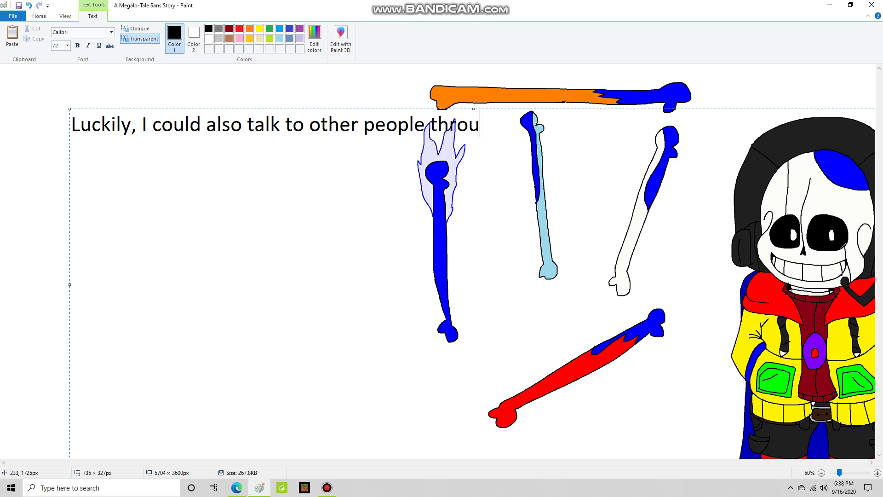
# Replace the mic line with "If I wanted to, there was a setting to talk to ANY monster that was wearing headphones WITH A MIC."
pyautogui.press('BackSpace')
pyautogui.press('BackSpace')
pyautogui.press('BackSpace')
pyautogui.press('BackSpace')
pyautogui.press('BackSpace')
pyautogui.press('BackSpace')
pyautogui.press('BackSpace')
pyautogui.press('BackSpace')
pyautogui.press('BackSpace')
pyautogui.press('BackSpace')
pyautogui.press('BackSpace')
pyautogui.press('BackSpace')
pyautogui.press('BackSpace')
pyautogui.press('BackSpace')
pyautogui.press('BackSpace')
pyautogui.press('BackSpace')
pyautogui.press('BackSpace')
pyautogui.press('BackSpace')
pyautogui.press('BackSpace')
pyautogui.press('BackSpace')
pyautogui.press('BackSpace')
pyautogui.press('BackSpace')
pyautogui.press('BackSpace')
pyautogui.press('BackSpace')
pyautogui.press('BackSpace')
pyautogui.press('BackSpace')
pyautogui.press('BackSpace')
pyautogui.press('BackSpace')
pyautogui.press('BackSpace')
pyautogui.press('BackSpace')
pyautogui.press('BackSpace')
pyautogui.press('BackSpace')
pyautogui.press('BackSpace')
pyautogui.write('If I wan')
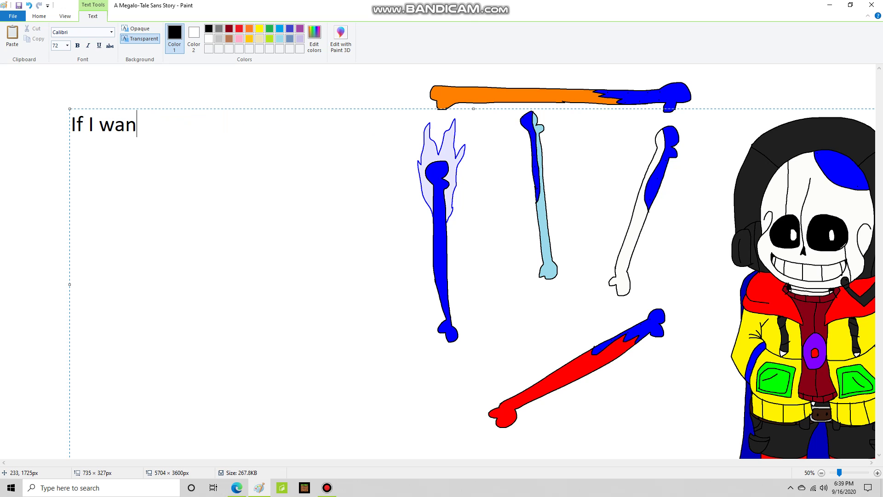
pyautogui.write('ted to, there was ')
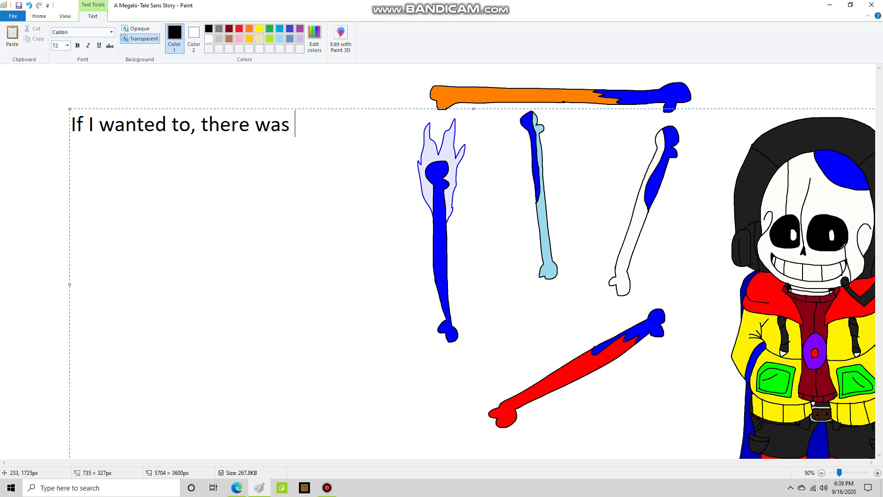
pyautogui.write('a setting to tal')
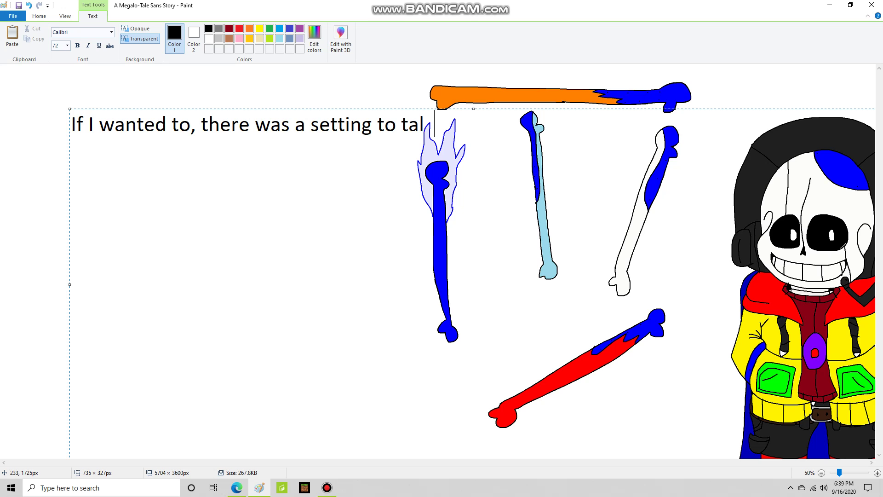
pyautogui.write('k to ANY monst')
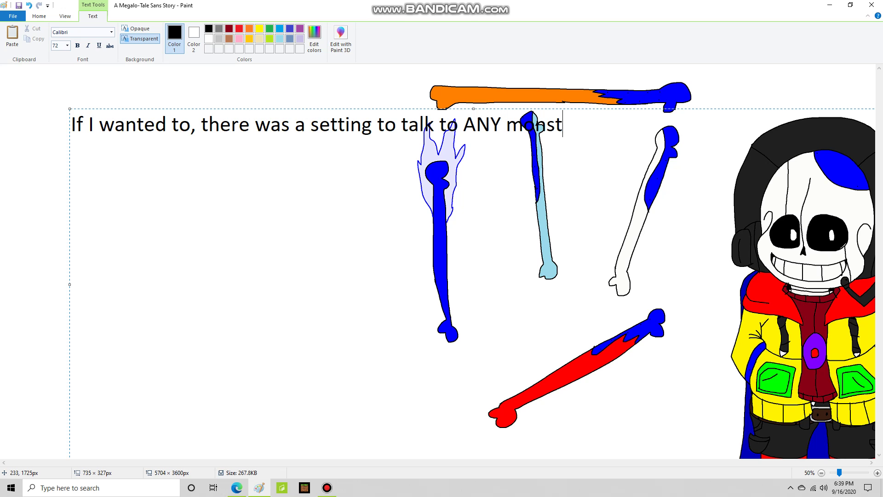
pyautogui.write('er that was we')
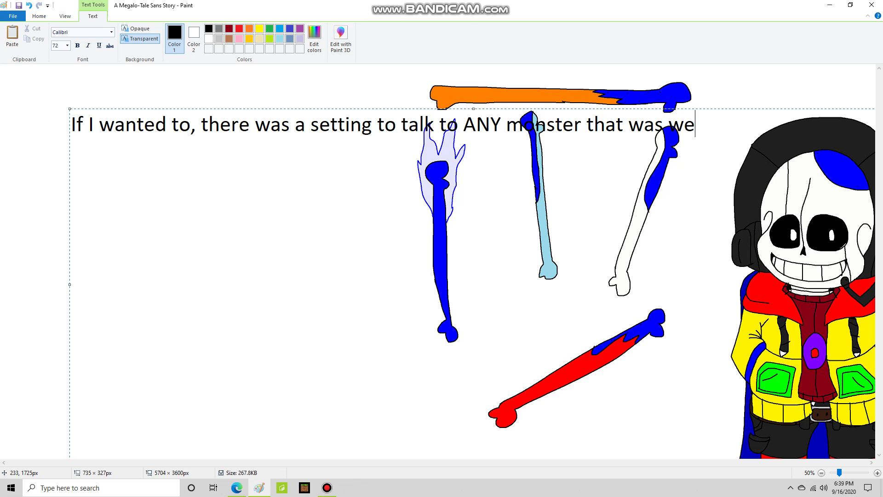
pyautogui.write('aring headphon')
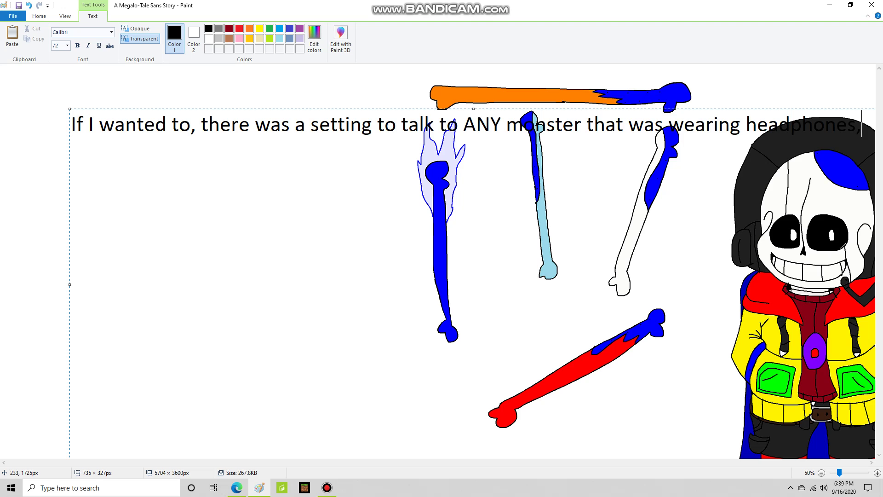
pyautogui.write('es WITH A MIC.')
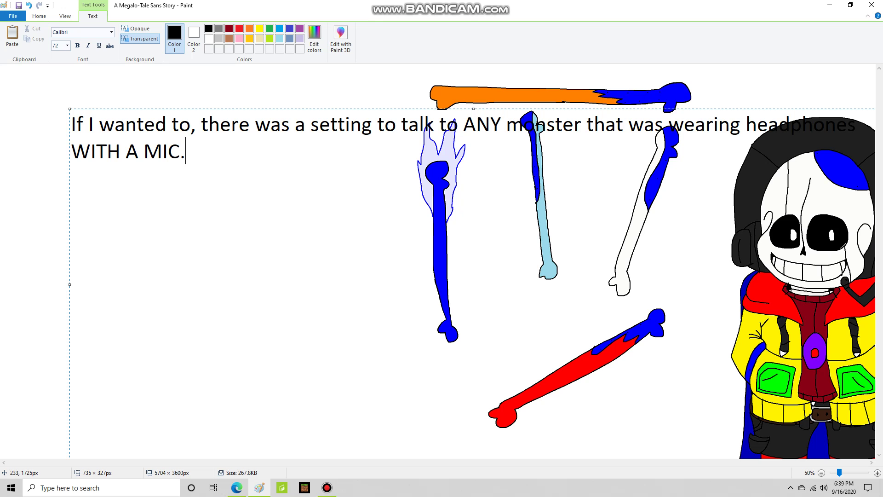
# Replace the line about the headphones setting with "Also during this time, Gaster had been working on something."
pyautogui.press('BackSpace')
pyautogui.press('BackSpace')
pyautogui.press('BackSpace')
pyautogui.press('BackSpace')
pyautogui.press('BackSpace')
pyautogui.press('BackSpace')
pyautogui.press('BackSpace')
pyautogui.press('BackSpace')
pyautogui.press('BackSpace')
pyautogui.press('BackSpace')
pyautogui.press('BackSpace')
pyautogui.press('BackSpace')
pyautogui.press('BackSpace')
pyautogui.press('BackSpace')
pyautogui.press('BackSpace')
pyautogui.press('BackSpace')
pyautogui.press('BackSpace')
pyautogui.press('BackSpace')
pyautogui.press('BackSpace')
pyautogui.press('BackSpace')
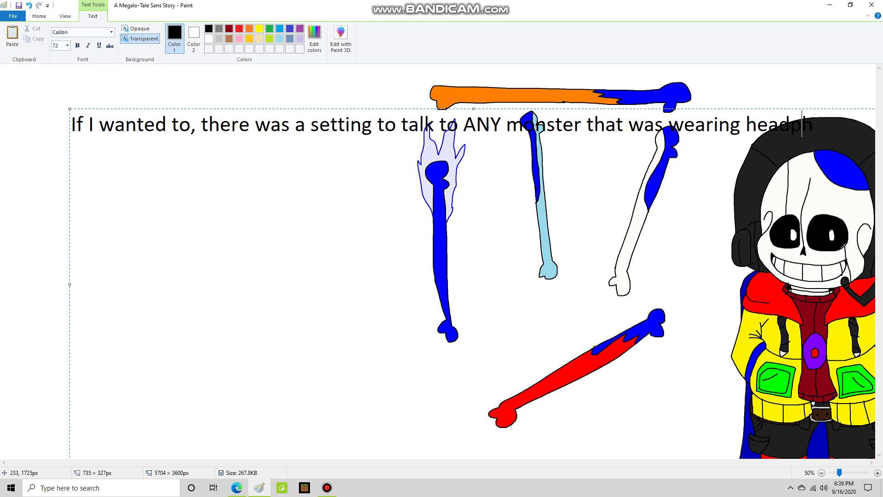
pyautogui.press('BackSpace')
pyautogui.press('BackSpace')
pyautogui.press('BackSpace')
pyautogui.press('BackSpace')
pyautogui.press('BackSpace')
pyautogui.press('BackSpace')
pyautogui.press('BackSpace')
pyautogui.press('BackSpace')
pyautogui.press('BackSpace')
pyautogui.press('BackSpace')
pyautogui.press('BackSpace')
pyautogui.press('BackSpace')
pyautogui.press('BackSpace')
pyautogui.press('BackSpace')
pyautogui.press('BackSpace')
pyautogui.press('BackSpace')
pyautogui.press('BackSpace')
pyautogui.press('BackSpace')
pyautogui.press('BackSpace')
pyautogui.press('BackSpace')
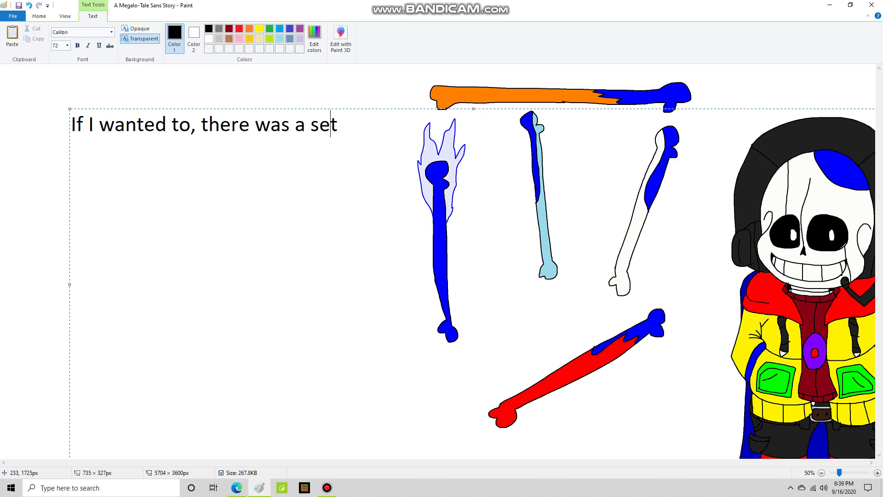
pyautogui.press('BackSpace')
pyautogui.press('BackSpace')
pyautogui.press('BackSpace')
pyautogui.press('BackSpace')
pyautogui.write('Als')
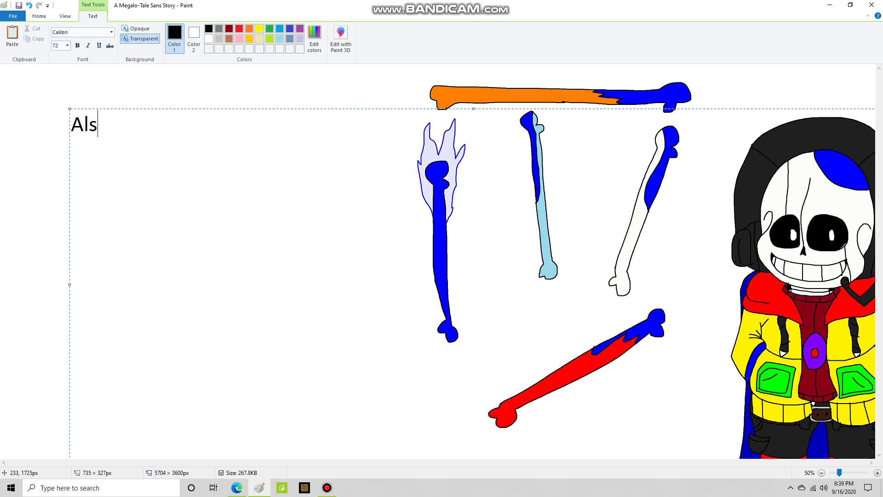
pyautogui.write('o durin g this time, Gaster ha')
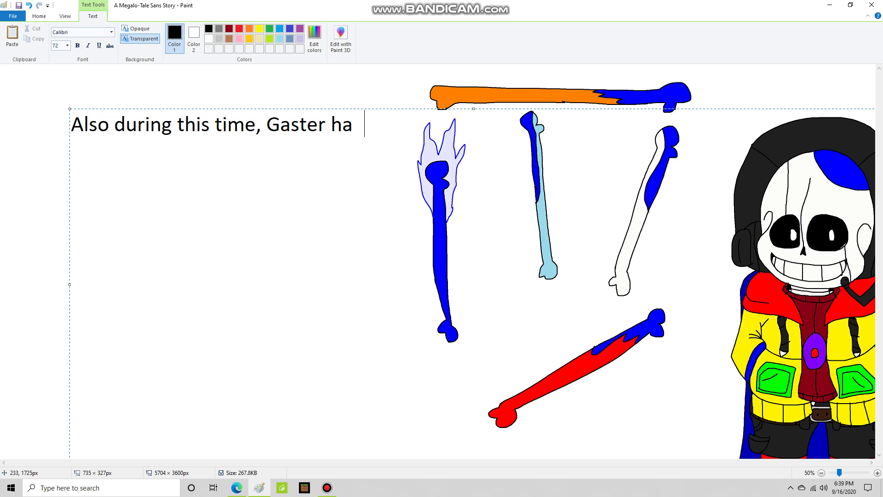
pyautogui.press('BackSpace')
pyautogui.write('d been work')
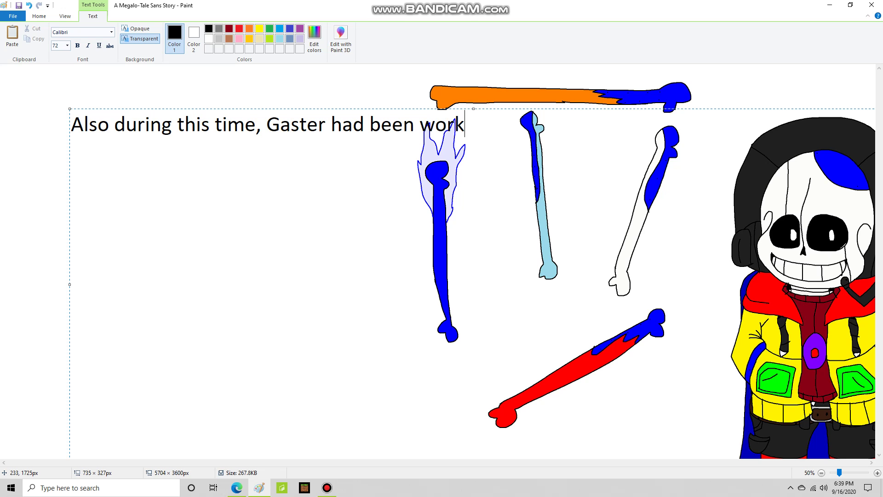
pyautogui.write('ing on something.')
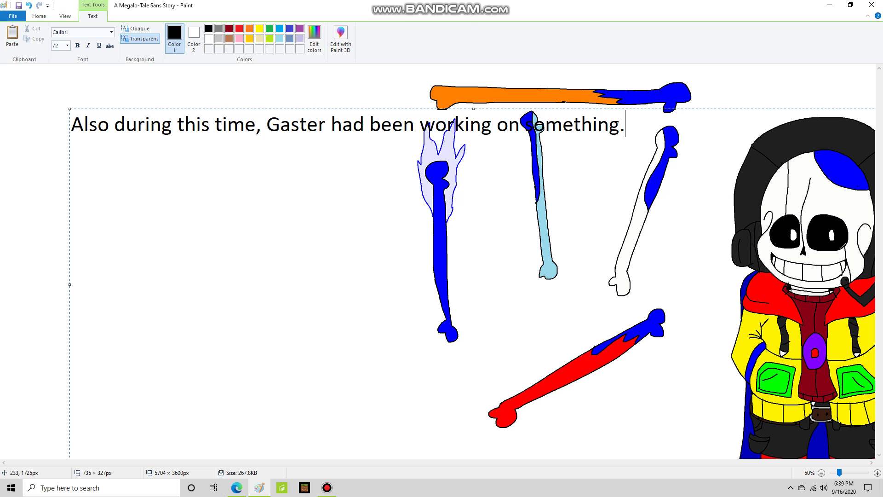
# Replace the line about Gaster with "Buuuuuuut, I never asked what it was he was working on,"
pyautogui.press('BackSpace')
pyautogui.press('BackSpace')
pyautogui.press('BackSpace')
pyautogui.press('BackSpace')
pyautogui.press('BackSpace')
pyautogui.press('BackSpace')
pyautogui.press('BackSpace')
pyautogui.press('BackSpace')
pyautogui.press('BackSpace')
pyautogui.press('BackSpace')
pyautogui.press('BackSpace')
pyautogui.press('BackSpace')
pyautogui.press('BackSpace')
pyautogui.press('BackSpace')
pyautogui.press('BackSpace')
pyautogui.press('BackSpace')
pyautogui.press('BackSpace')
pyautogui.press('BackSpace')
pyautogui.press('BackSpace')
pyautogui.press('BackSpace')
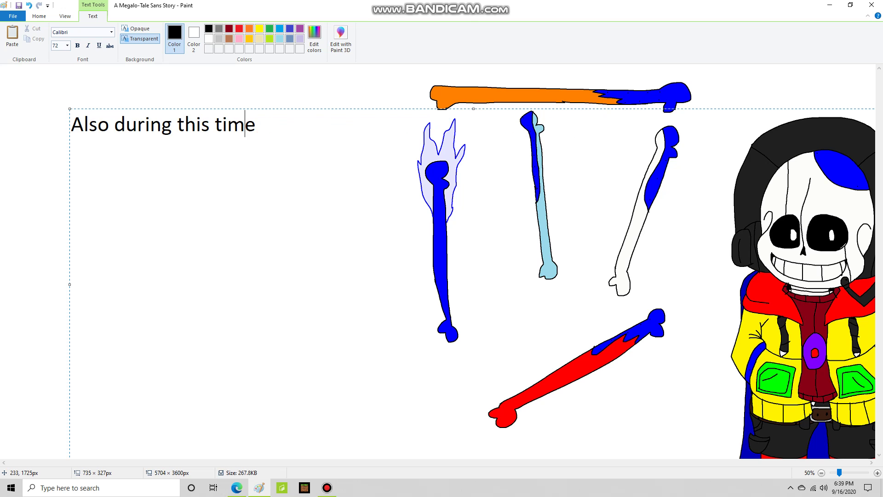
pyautogui.press('BackSpace')
pyautogui.press('BackSpace')
pyautogui.press('BackSpace')
pyautogui.press('BackSpace')
pyautogui.press('BackSpace')
pyautogui.press('BackSpace')
pyautogui.press('BackSpace')
pyautogui.press('BackSpace')
pyautogui.write('Bu')
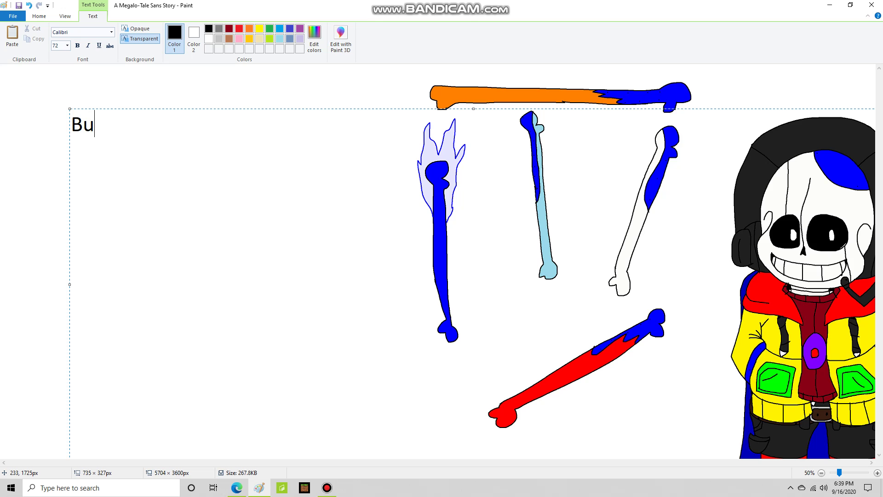
pyautogui.write('uuuuut, I never')
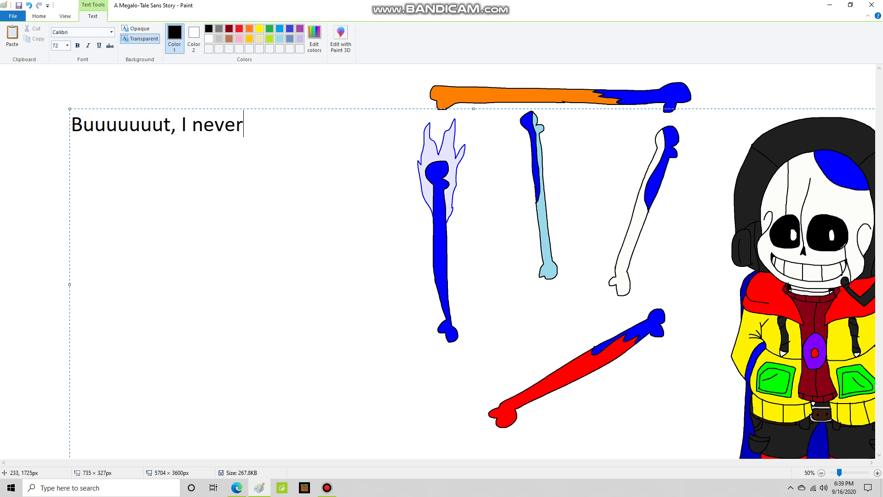
pyautogui.write(' asked what it was he was')
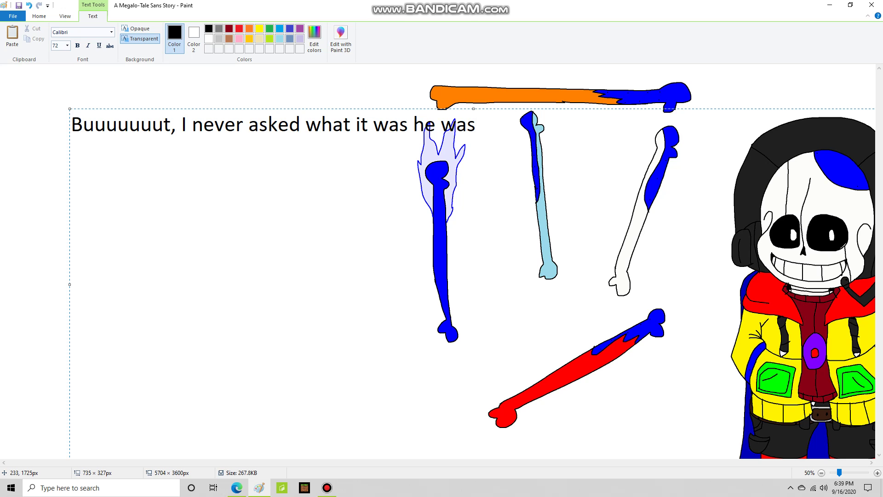
pyautogui.write(' working on,')
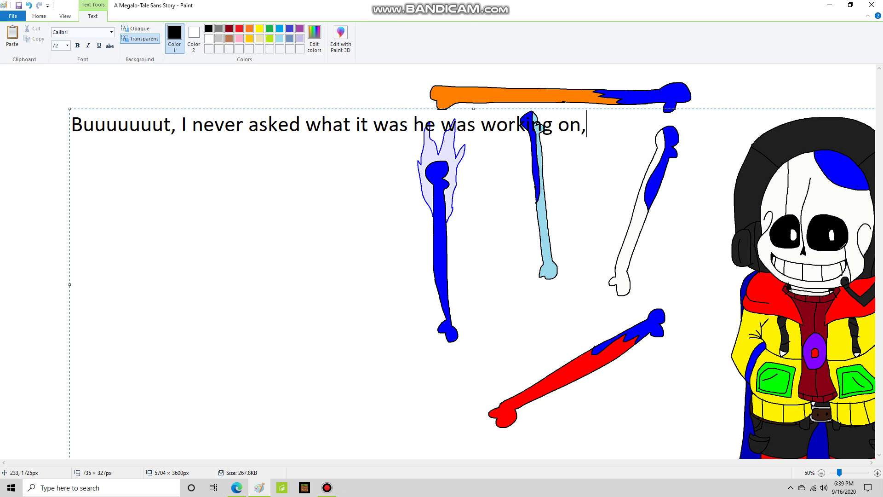
# Replace the line with "Eventually, he told my it was DEF mechanism that would make me not able to take so much damage from ANYONE or ANYTHING,"
pyautogui.press('BackSpace')
pyautogui.press('BackSpace')
pyautogui.press('BackSpace')
pyautogui.press('BackSpace')
pyautogui.press('BackSpace')
pyautogui.press('BackSpace')
pyautogui.press('BackSpace')
pyautogui.press('BackSpace')
pyautogui.press('BackSpace')
pyautogui.press('BackSpace')
pyautogui.press('BackSpace')
pyautogui.press('BackSpace')
pyautogui.press('BackSpace')
pyautogui.press('BackSpace')
pyautogui.press('BackSpace')
pyautogui.press('BackSpace')
pyautogui.press('BackSpace')
pyautogui.press('BackSpace')
pyautogui.press('BackSpace')
pyautogui.press('BackSpace')
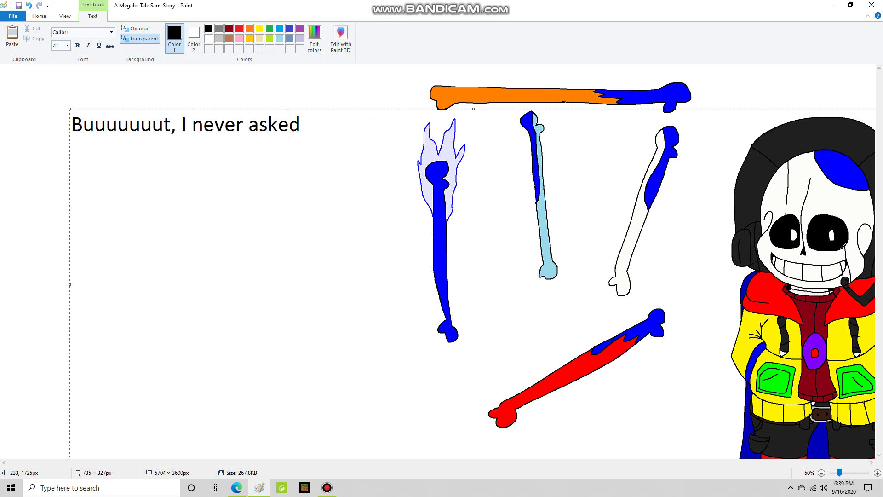
pyautogui.press('BackSpace')
pyautogui.press('BackSpace')
pyautogui.press('BackSpace')
pyautogui.press('BackSpace')
pyautogui.press('BackSpace')
pyautogui.press('BackSpace')
pyautogui.press('BackSpace')
pyautogui.press('BackSpace')
pyautogui.press('BackSpace')
pyautogui.press('BackSpace')
pyautogui.press('BackSpace')
pyautogui.write('Event')
pyautogui.press('BackSpace')
pyautogui.write('uallyu')
pyautogui.press('BackSpace')
pyautogui.write(', he told my it was DEF mechanism that w ould giv')
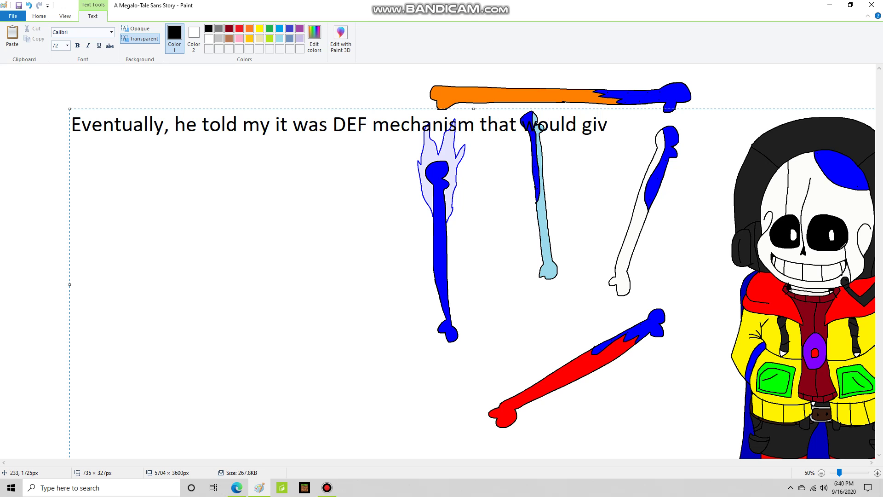
pyautogui.press('BackSpace')
pyautogui.press('BackSpace')
pyautogui.press('BackSpace')
pyautogui.write('make me')
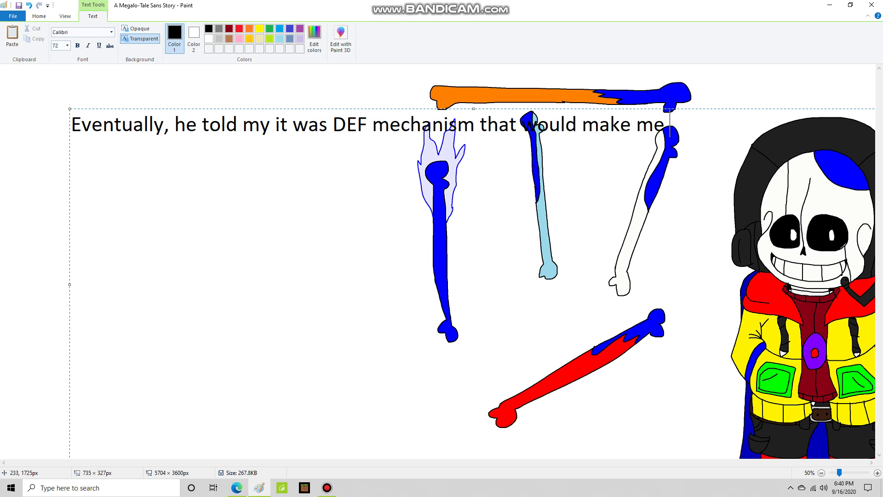
pyautogui.write('not able t')
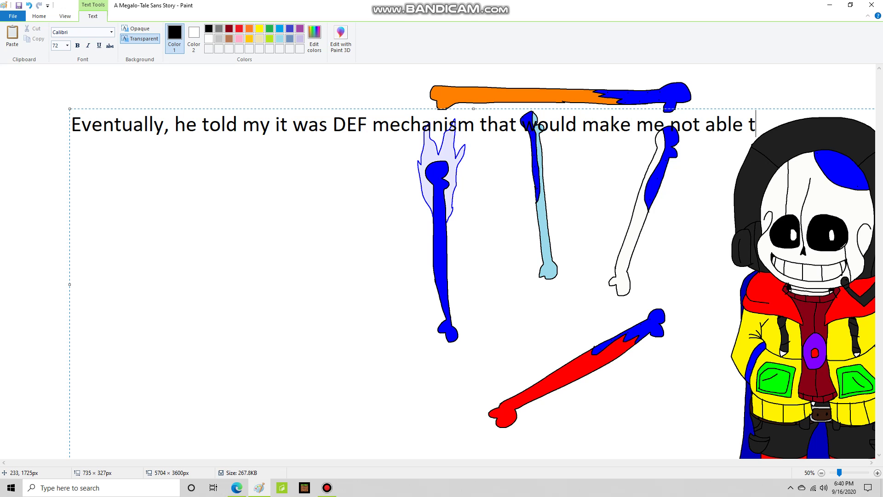
pyautogui.write('o take so much damage fro')
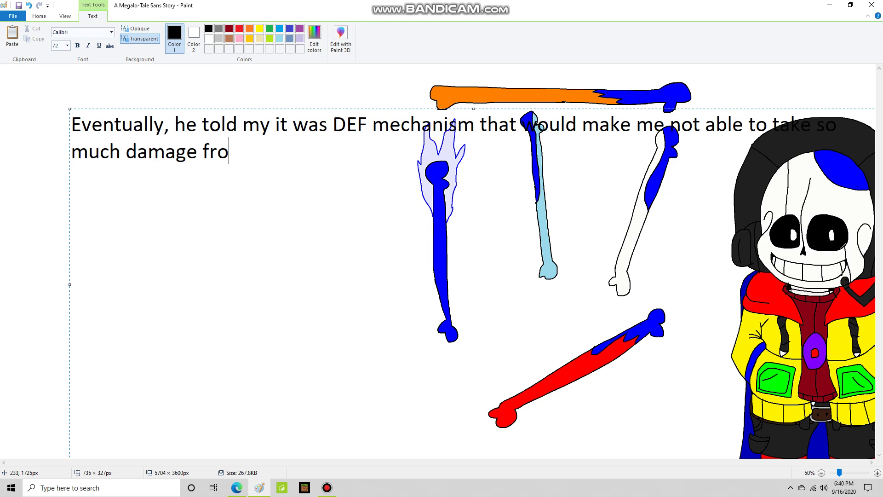
pyautogui.write('m ANYONE or ANYTHING')
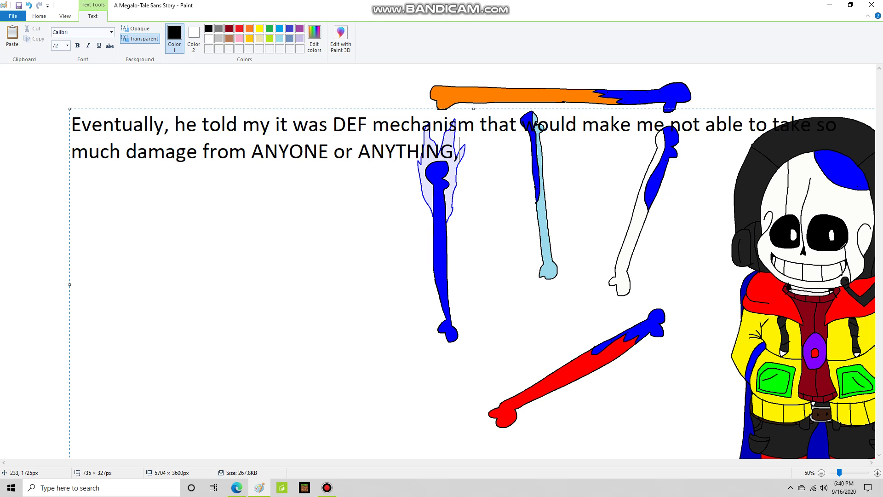
# Replace the line about the DEF mechanism with "This thing was a DEF pad, and it was blue"
pyautogui.press('BackSpace')
pyautogui.press('BackSpace')
pyautogui.press('BackSpace')
pyautogui.press('BackSpace')
pyautogui.press('BackSpace')
pyautogui.press('BackSpace')
pyautogui.press('BackSpace')
pyautogui.press('BackSpace')
pyautogui.press('BackSpace')
pyautogui.press('BackSpace')
pyautogui.press('BackSpace')
pyautogui.press('BackSpace')
pyautogui.press('BackSpace')
pyautogui.press('BackSpace')
pyautogui.press('BackSpace')
pyautogui.press('BackSpace')
pyautogui.press('BackSpace')
pyautogui.press('BackSpace')
pyautogui.press('BackSpace')
pyautogui.press('BackSpace')
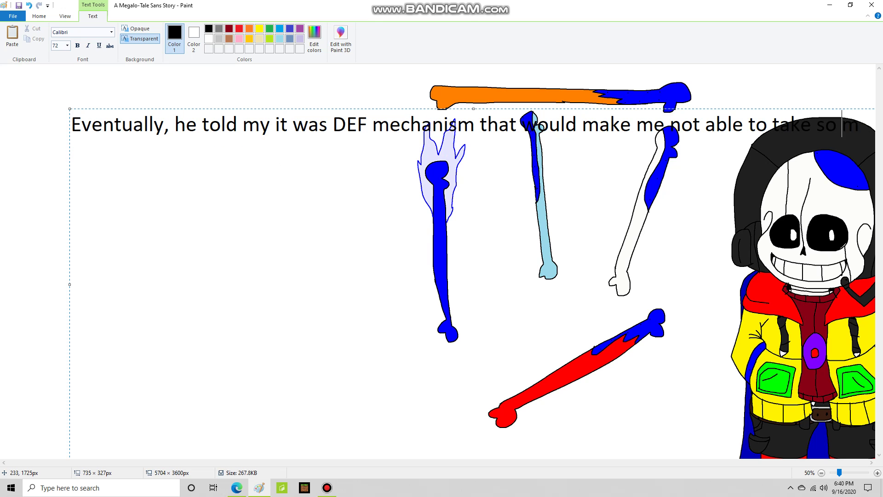
pyautogui.press('BackSpace')
pyautogui.press('BackSpace')
pyautogui.press('BackSpace')
pyautogui.press('BackSpace')
pyautogui.press('BackSpace')
pyautogui.press('BackSpace')
pyautogui.press('BackSpace')
pyautogui.press('BackSpace')
pyautogui.press('BackSpace')
pyautogui.press('BackSpace')
pyautogui.press('BackSpace')
pyautogui.press('BackSpace')
pyautogui.press('BackSpace')
pyautogui.press('BackSpace')
pyautogui.press('BackSpace')
pyautogui.press('BackSpace')
pyautogui.press('BackSpace')
pyautogui.press('BackSpace')
pyautogui.press('BackSpace')
pyautogui.press('BackSpace')
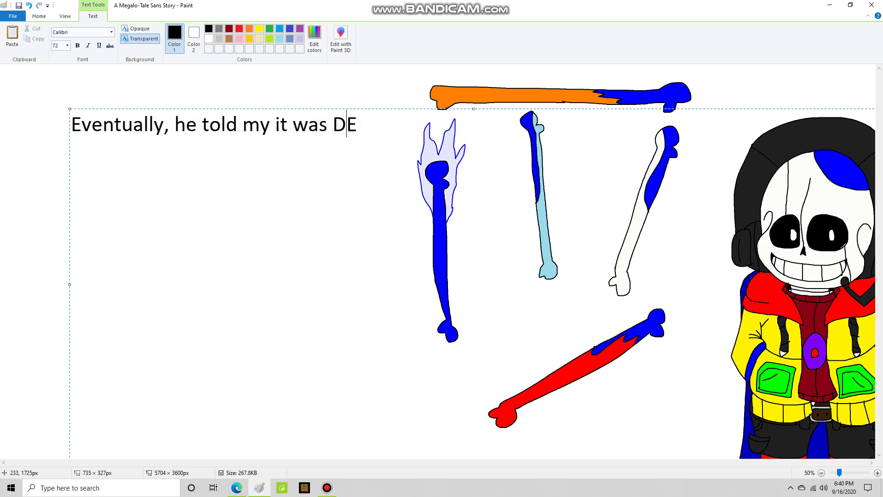
pyautogui.press('BackSpace')
pyautogui.press('BackSpace')
pyautogui.press('BackSpace')
pyautogui.press('BackSpace')
pyautogui.press('BackSpace')
pyautogui.press('BackSpace')
pyautogui.press('BackSpace')
pyautogui.press('BackSpace')
pyautogui.press('BackSpace')
pyautogui.press('BackSpace')
pyautogui.press('BackSpace')
pyautogui.press('BackSpace')
pyautogui.press('BackSpace')
pyautogui.press('BackSpace')
pyautogui.press('BackSpace')
pyautogui.press('BackSpace')
pyautogui.press('BackSpace')
pyautogui.press('BackSpace')
pyautogui.press('BackSpace')
pyautogui.write('This')
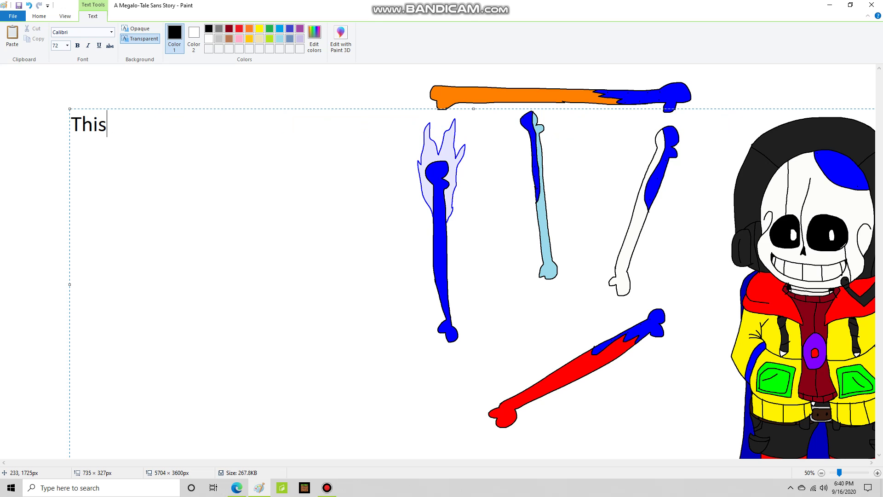
pyautogui.write(' thing was a DEF')
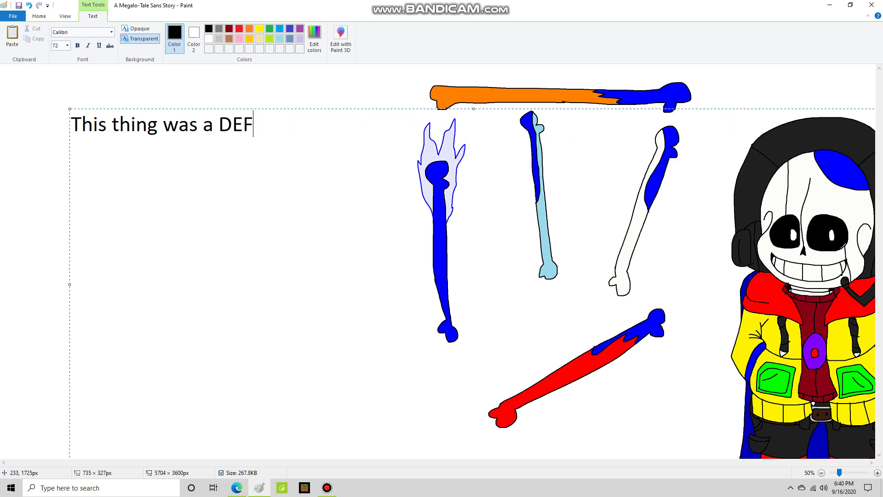
pyautogui.write(' pad, and it was bluie')
pyautogui.press('BackSpace')
pyautogui.press('BackSpace')
pyautogui.write('e')
# Replace the text line with "This gets to the point on what the blue pad on my skull is"
pyautogui.press('BackSpace')
pyautogui.press('BackSpace')
pyautogui.press('BackSpace')
pyautogui.press('BackSpace')
pyautogui.press('BackSpace')
pyautogui.press('BackSpace')
pyautogui.press('BackSpace')
pyautogui.press('BackSpace')
pyautogui.press('BackSpace')
pyautogui.press('BackSpace')
pyautogui.press('BackSpace')
pyautogui.press('BackSpace')
pyautogui.press('BackSpace')
pyautogui.press('BackSpace')
pyautogui.press('BackSpace')
pyautogui.press('BackSpace')
pyautogui.press('BackSpace')
pyautogui.press('BackSpace')
pyautogui.press('BackSpace')
pyautogui.press('BackSpace')
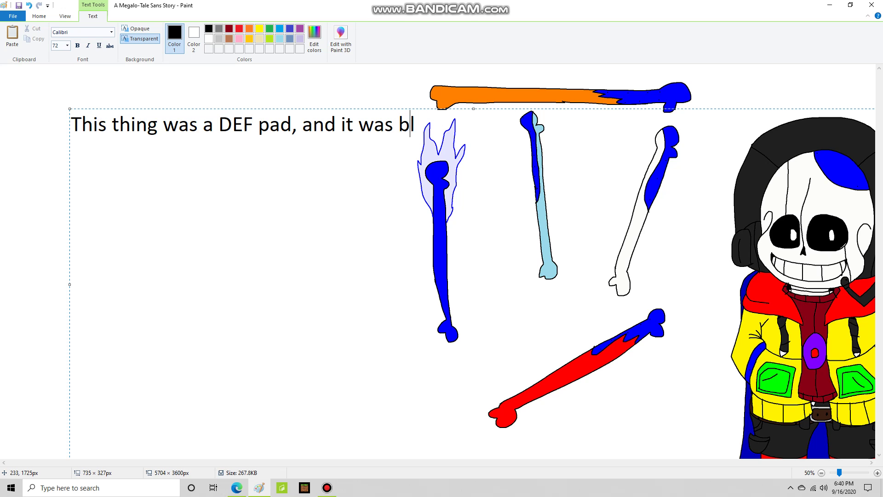
pyautogui.write('TG')
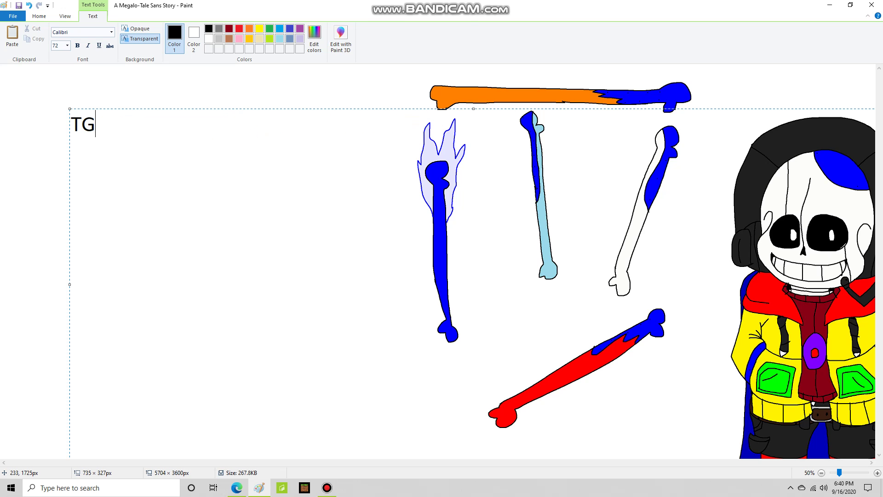
pyautogui.press('BackSpace')
pyautogui.write('his g ets')
pyautogui.press('BackSpace')
pyautogui.press('BackSpace')
pyautogui.press('BackSpace')
pyautogui.press('BackSpace')
pyautogui.press('BackSpace')
pyautogui.write('ets to the point')
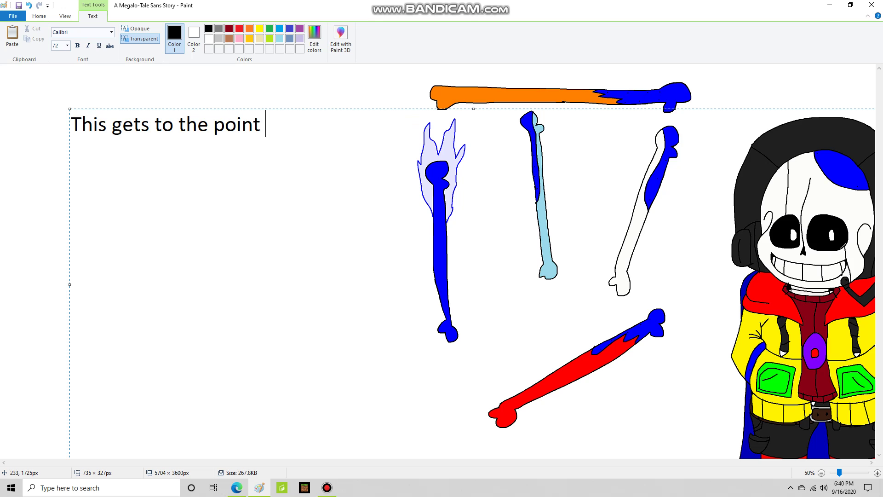
pyautogui.write(' on what t')
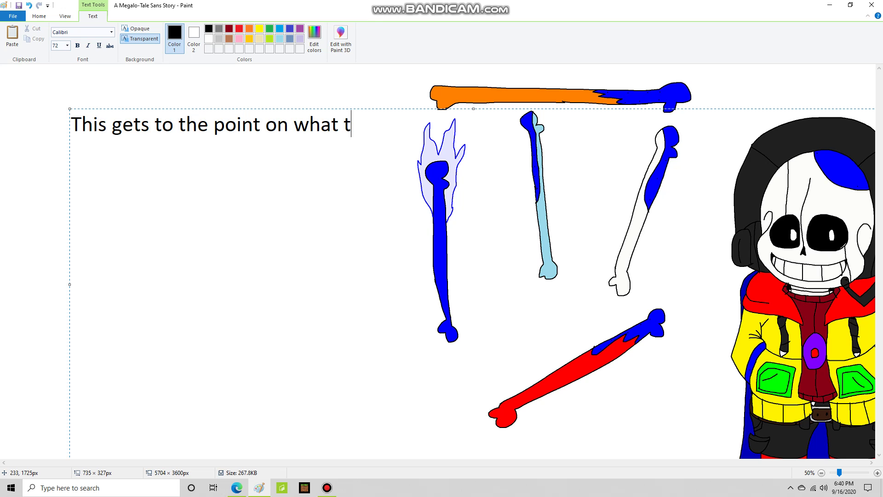
pyautogui.write('he blue pad on my skull is')
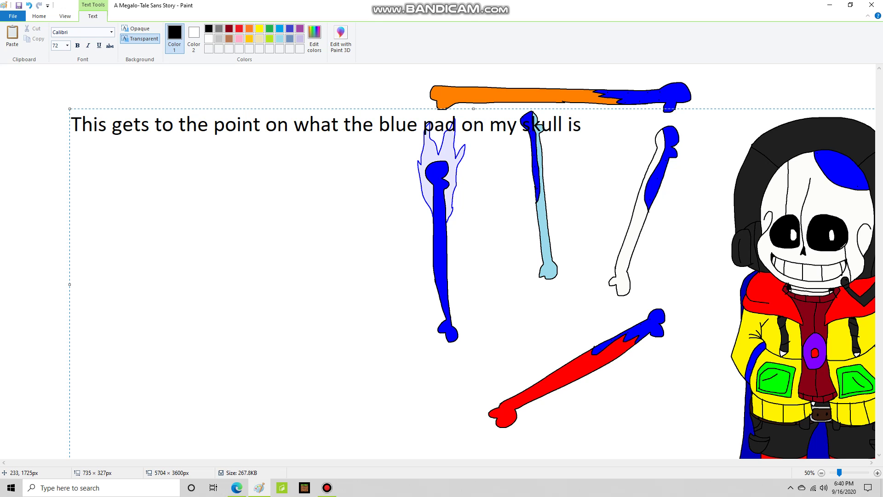
# Replace the line about the blue pad on the skull with "Ever wondered what it was? Welp, it's a DEF pad."
pyautogui.press('BackSpace')
pyautogui.press('BackSpace')
pyautogui.press('BackSpace')
pyautogui.press('BackSpace')
pyautogui.press('BackSpace')
pyautogui.press('BackSpace')
pyautogui.press('BackSpace')
pyautogui.press('BackSpace')
pyautogui.press('BackSpace')
pyautogui.press('BackSpace')
pyautogui.press('BackSpace')
pyautogui.press('BackSpace')
pyautogui.press('BackSpace')
pyautogui.press('BackSpace')
pyautogui.press('BackSpace')
pyautogui.press('BackSpace')
pyautogui.press('BackSpace')
pyautogui.press('BackSpace')
pyautogui.press('BackSpace')
pyautogui.press('BackSpace')
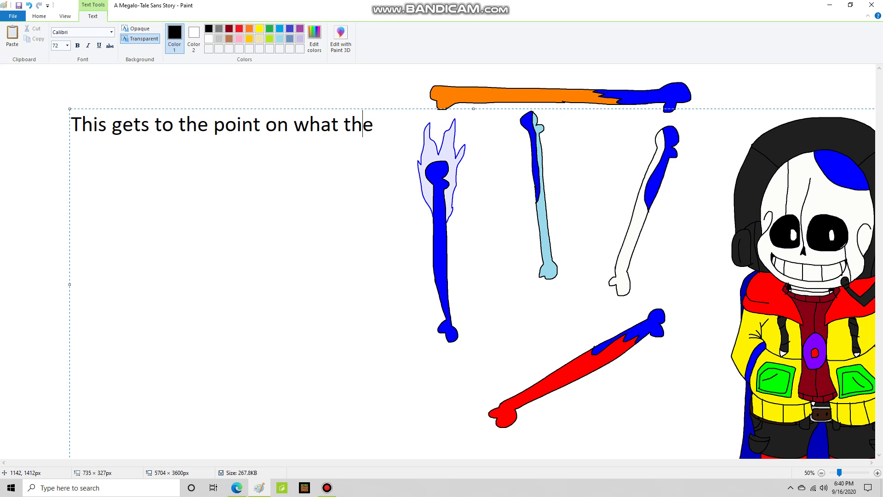
pyautogui.press('BackSpace')
pyautogui.press('BackSpace')
pyautogui.press('BackSpace')
pyautogui.press('BackSpace')
pyautogui.press('BackSpace')
pyautogui.press('BackSpace')
pyautogui.press('BackSpace')
pyautogui.press('BackSpace')
pyautogui.press('BackSpace')
pyautogui.press('BackSpace')
pyautogui.press('BackSpace')
pyautogui.press('BackSpace')
pyautogui.press('BackSpace')
pyautogui.press('BackSpace')
pyautogui.press('BackSpace')
pyautogui.press('BackSpace')
pyautogui.press('BackSpace')
pyautogui.press('BackSpace')
pyautogui.press('BackSpace')
pyautogui.press('BackSpace')
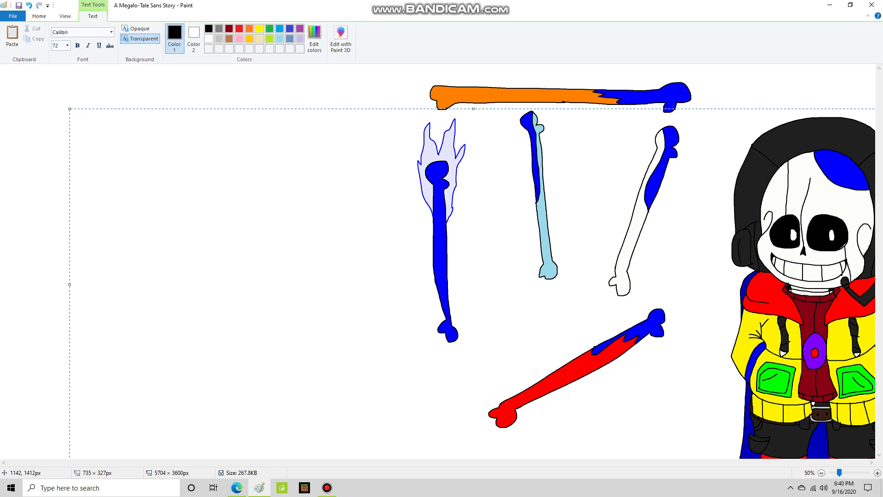
pyautogui.write('Ever wondere')
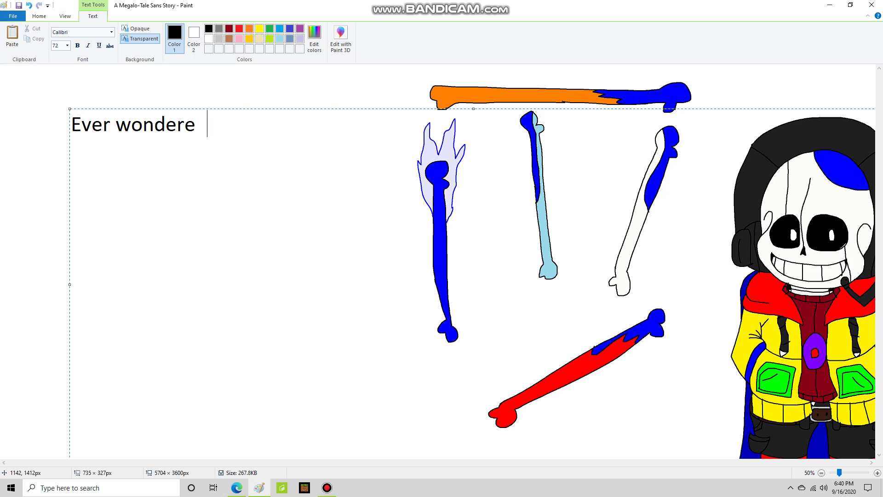
pyautogui.write('d what it was ')
pyautogui.write(' Welp ')
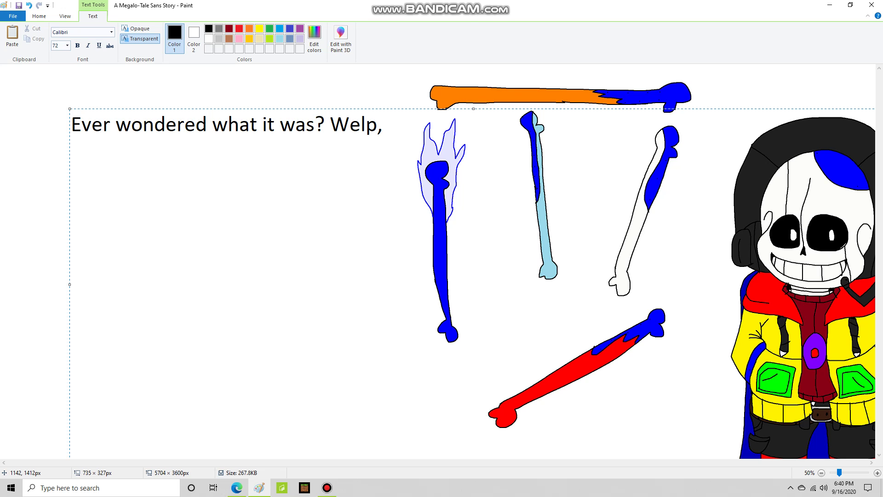
pyautogui.write("it's a DEF pad.")
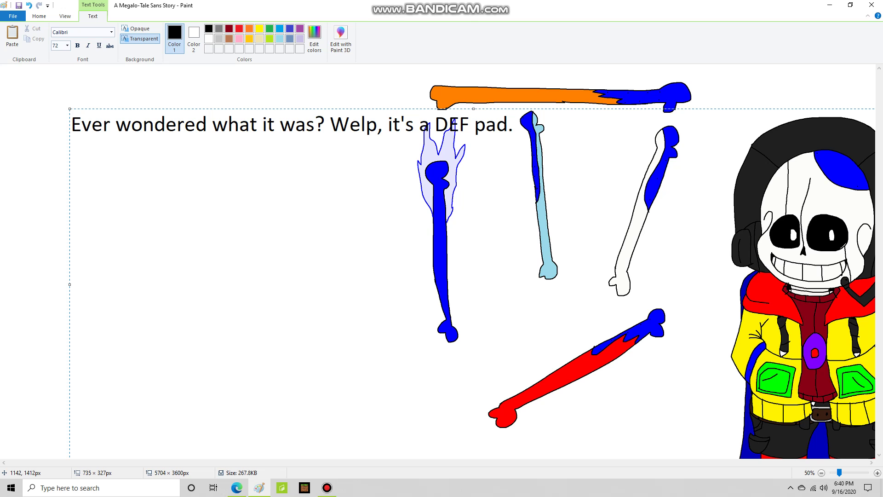
# Replace the line about the DEF pad with "There's your answer"
pyautogui.press('BackSpace')
pyautogui.press('BackSpace')
pyautogui.press('BackSpace')
pyautogui.press('BackSpace')
pyautogui.press('BackSpace')
pyautogui.press('BackSpace')
pyautogui.press('BackSpace')
pyautogui.press('BackSpace')
pyautogui.press('BackSpace')
pyautogui.press('BackSpace')
pyautogui.press('BackSpace')
pyautogui.press('BackSpace')
pyautogui.press('BackSpace')
pyautogui.press('BackSpace')
pyautogui.press('BackSpace')
pyautogui.press('BackSpace')
pyautogui.press('BackSpace')
pyautogui.press('BackSpace')
pyautogui.press('BackSpace')
pyautogui.press('BackSpace')
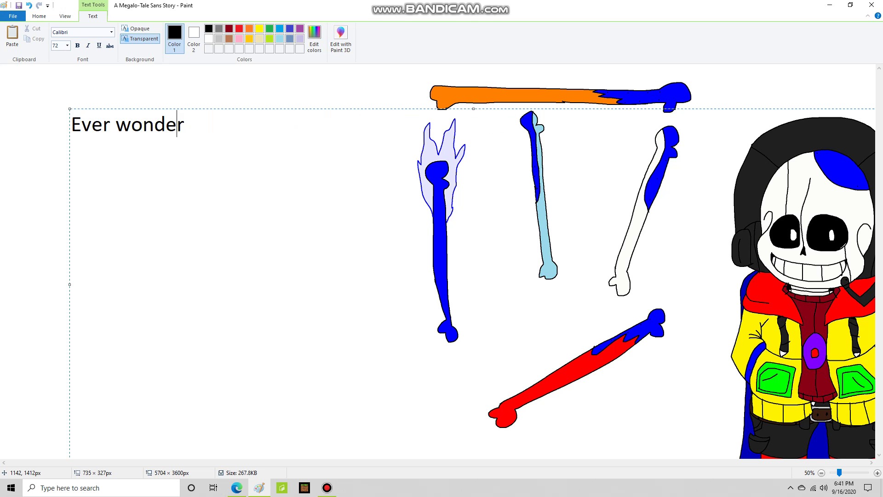
pyautogui.write('There;s')
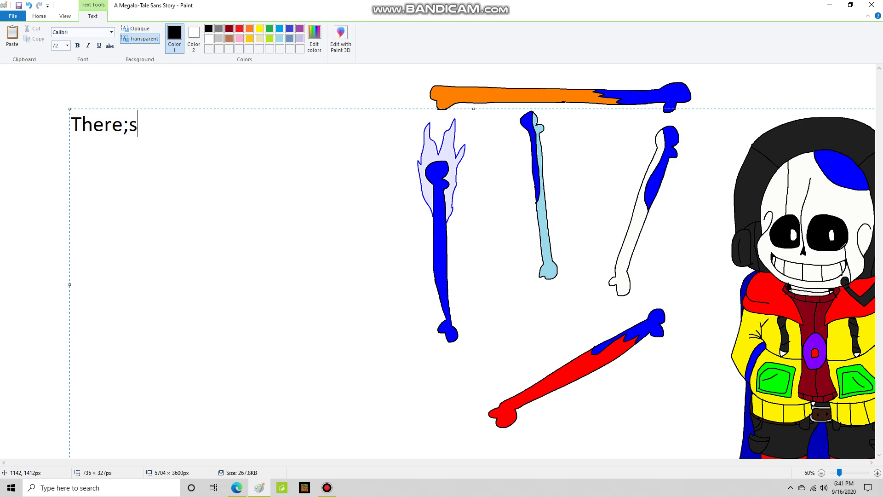
pyautogui.press('BackSpace')
pyautogui.press('BackSpace')
pyautogui.write("'s your answ")
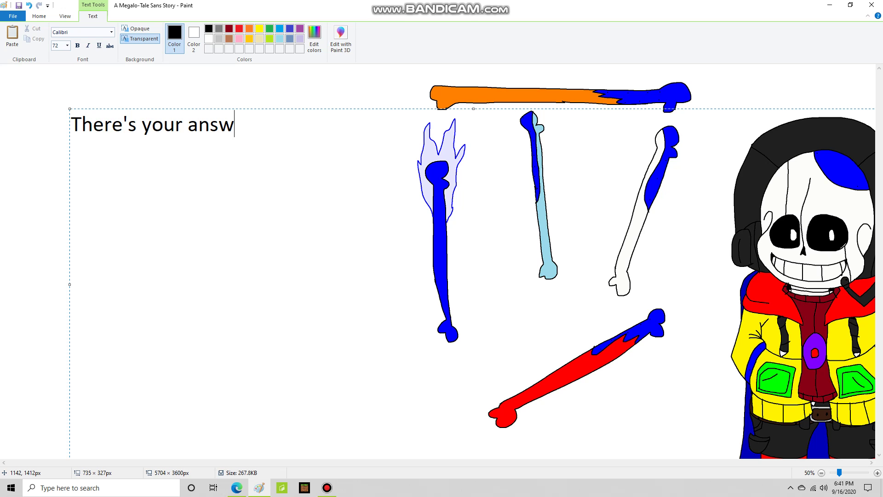
# Replace the text line with "But, to put it on me, he had to DRILL it inside of my skull."
pyautogui.press('BackSpace')
pyautogui.press('BackSpace')
pyautogui.press('BackSpace')
pyautogui.press('BackSpace')
pyautogui.press('BackSpace')
pyautogui.press('BackSpace')
pyautogui.press('BackSpace')
pyautogui.press('BackSpace')
pyautogui.press('BackSpace')
pyautogui.press('BackSpace')
pyautogui.press('BackSpace')
pyautogui.press('BackSpace')
pyautogui.press('BackSpace')
pyautogui.press('BackSpace')
pyautogui.press('BackSpace')
pyautogui.press('BackSpace')
pyautogui.press('BackSpace')
pyautogui.press('BackSpace')
pyautogui.press('BackSpace')
pyautogui.click(326, 487)
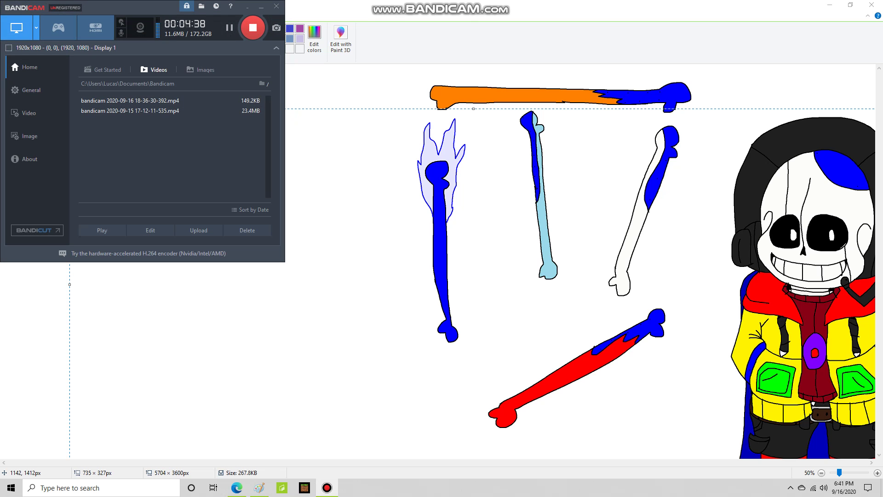
pyautogui.hotkey('alt', 'Tab')
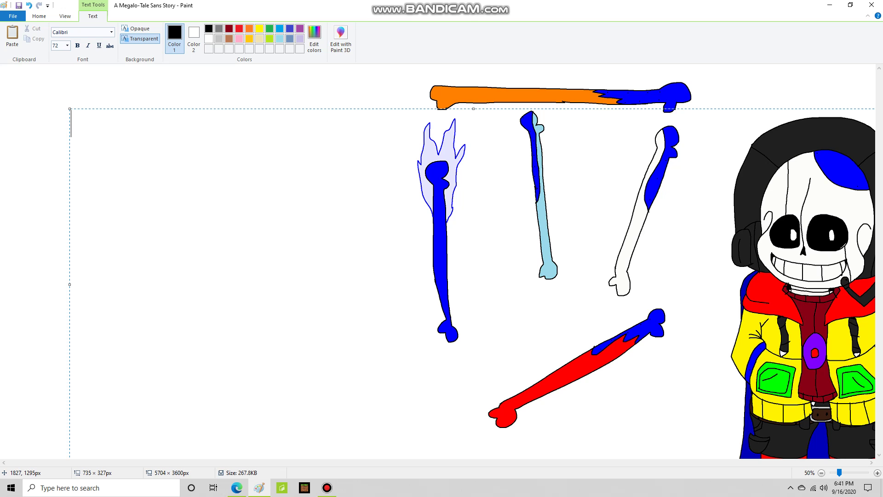
pyautogui.write('But, to p')
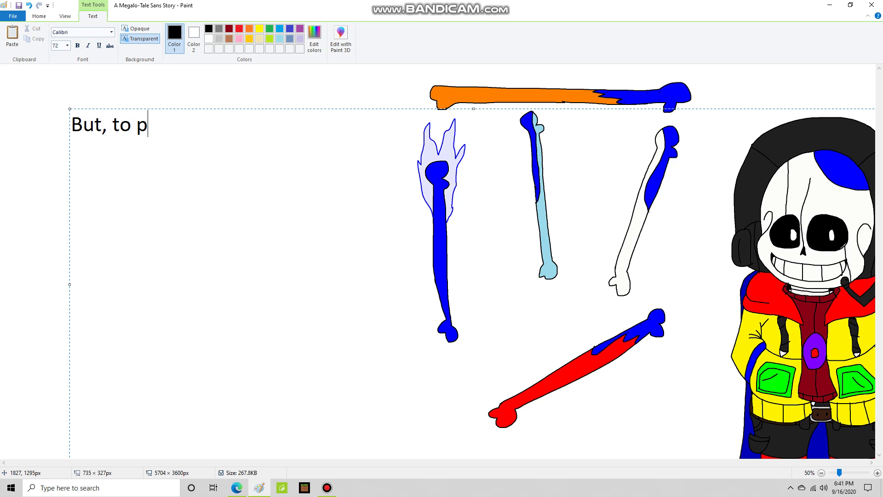
pyautogui.write('ut it on me, he had to D')
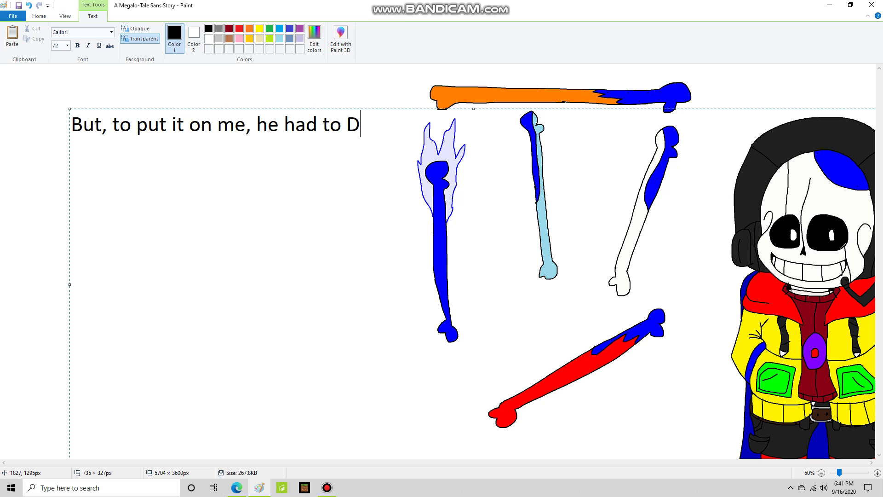
pyautogui.write('RILL it inside of my skull.')
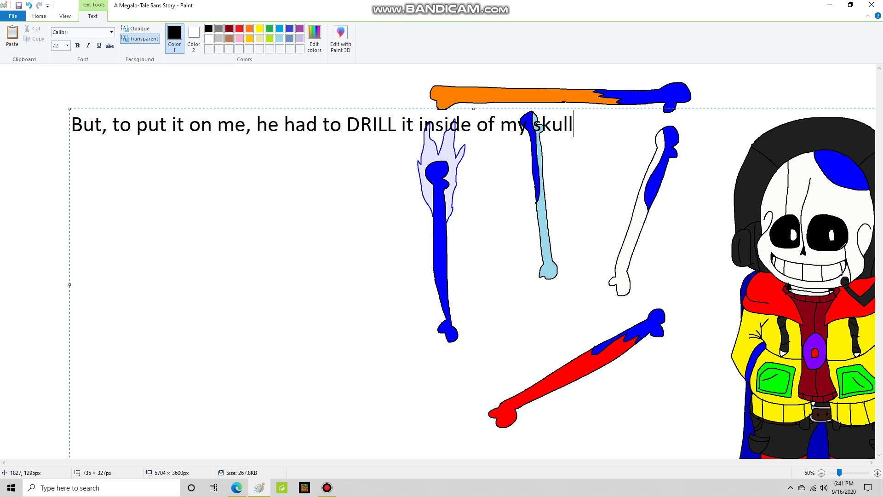
# Replace the line with "There weren't any sleep medicine or sleep masks for monsters so that we could avoid the pain."
pyautogui.press('BackSpace')
pyautogui.press('BackSpace')
pyautogui.press('BackSpace')
pyautogui.press('BackSpace')
pyautogui.press('BackSpace')
pyautogui.press('BackSpace')
pyautogui.press('BackSpace')
pyautogui.press('BackSpace')
pyautogui.press('BackSpace')
pyautogui.press('BackSpace')
pyautogui.press('BackSpace')
pyautogui.press('BackSpace')
pyautogui.press('BackSpace')
pyautogui.press('BackSpace')
pyautogui.press('BackSpace')
pyautogui.press('BackSpace')
pyautogui.press('BackSpace')
pyautogui.press('BackSpace')
pyautogui.press('BackSpace')
pyautogui.press('BackSpace')
pyautogui.press('BackSpace')
pyautogui.press('BackSpace')
pyautogui.press('BackSpace')
pyautogui.press('BackSpace')
pyautogui.press('BackSpace')
pyautogui.press('BackSpace')
pyautogui.press('BackSpace')
pyautogui.press('BackSpace')
pyautogui.write('W')
pyautogui.press('BackSpace')
pyautogui.write('There we')
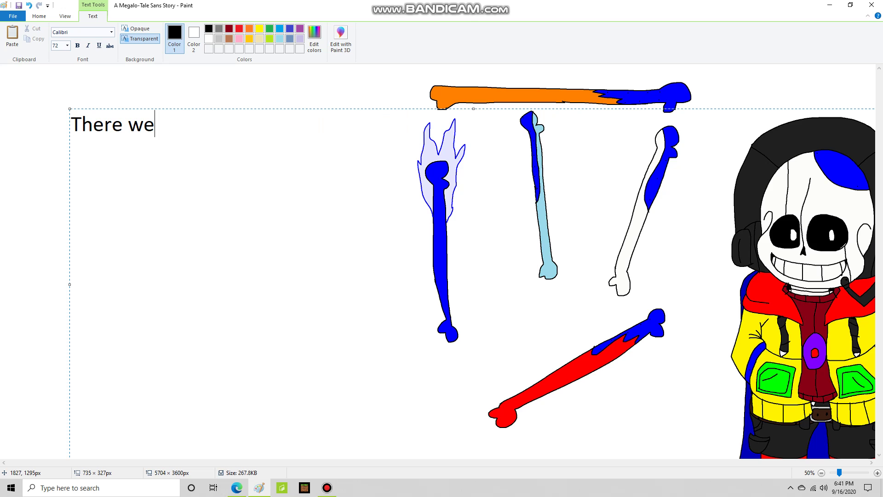
pyautogui.write("ren't any ")
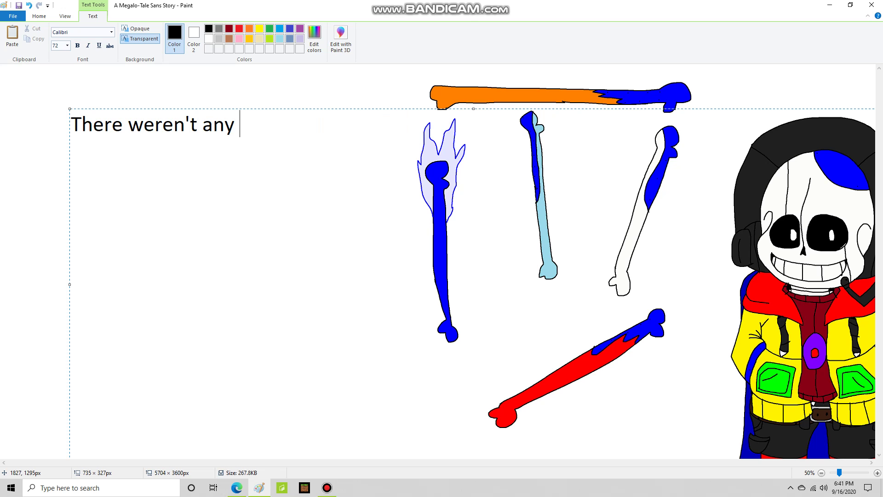
pyautogui.write('sleep medicin')
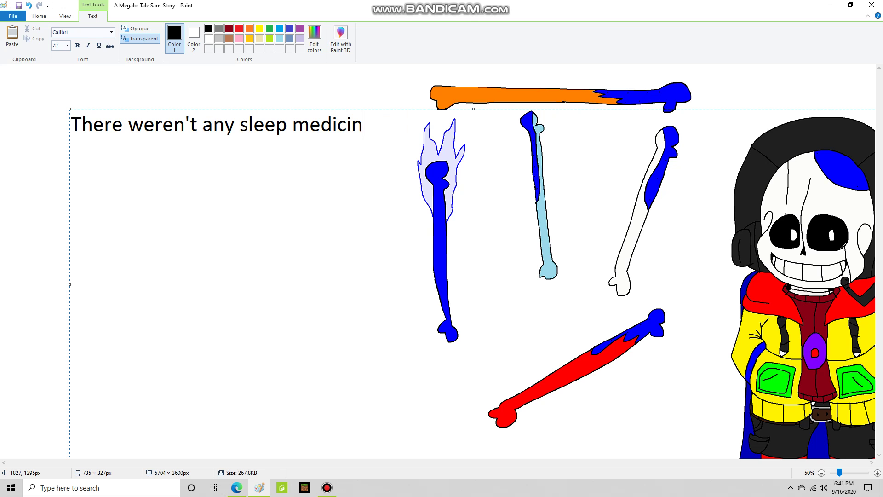
pyautogui.write('e or sleep')
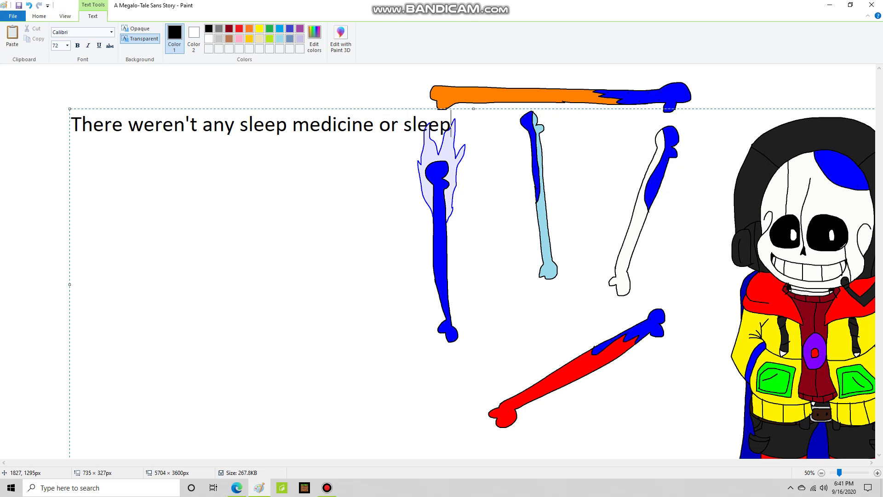
pyautogui.write(' masks for mon')
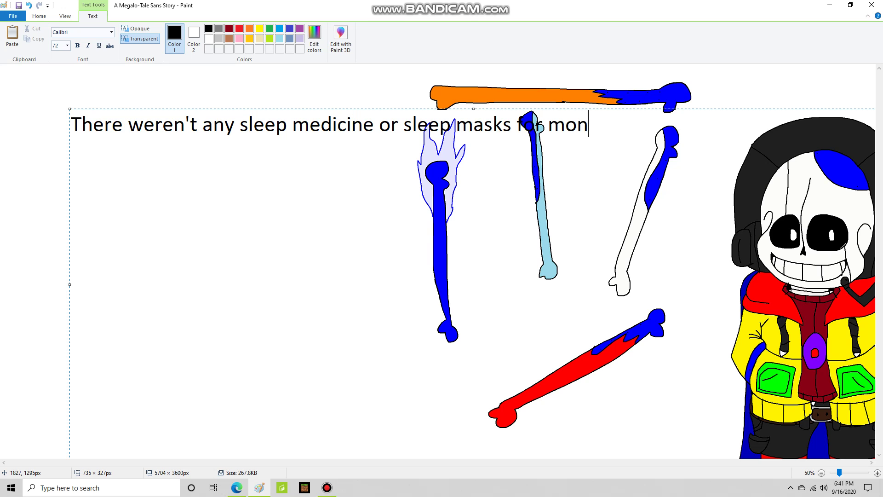
pyautogui.write('sters so that we could avoid the pain.')
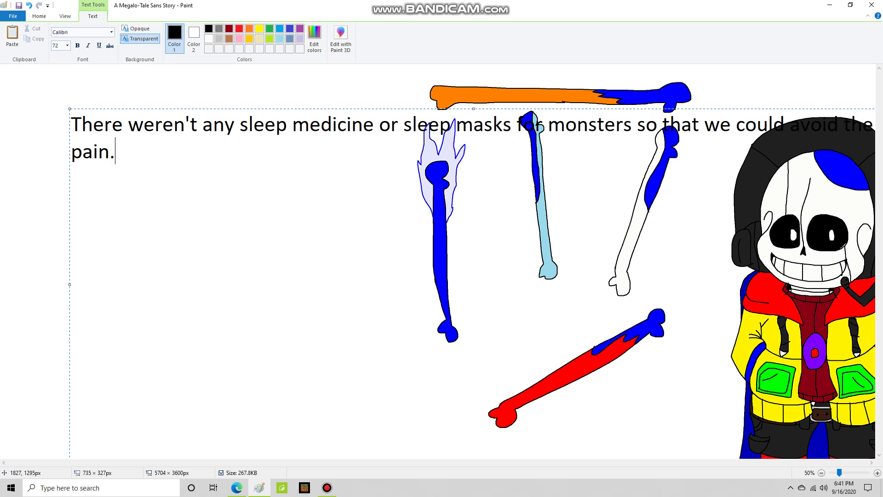
# Replace the line about sleep medicine with "Sooooooooo, he had to drill it in WHILE I was awake"
pyautogui.press('BackSpace')
pyautogui.press('BackSpace')
pyautogui.press('BackSpace')
pyautogui.press('BackSpace')
pyautogui.press('BackSpace')
pyautogui.press('BackSpace')
pyautogui.press('BackSpace')
pyautogui.press('BackSpace')
pyautogui.press('BackSpace')
pyautogui.press('BackSpace')
pyautogui.press('BackSpace')
pyautogui.press('BackSpace')
pyautogui.press('BackSpace')
pyautogui.press('BackSpace')
pyautogui.press('BackSpace')
pyautogui.press('BackSpace')
pyautogui.press('BackSpace')
pyautogui.press('BackSpace')
pyautogui.press('BackSpace')
pyautogui.press('BackSpace')
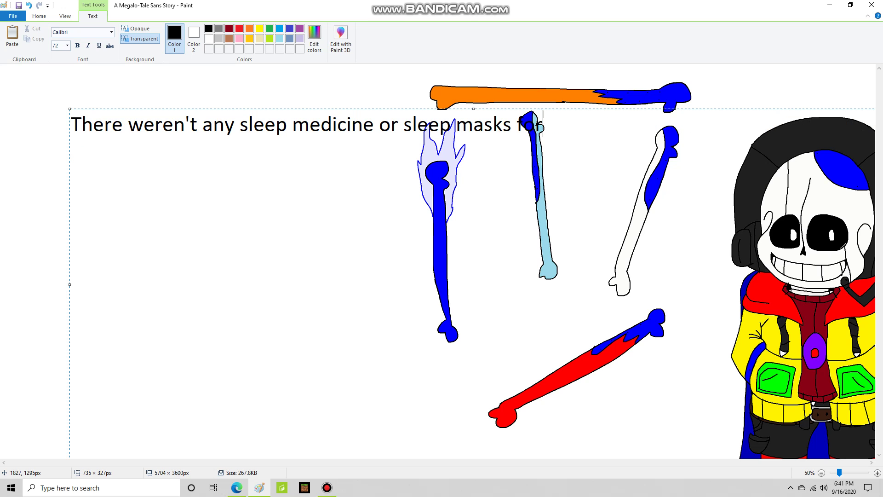
pyautogui.press('BackSpace')
pyautogui.press('BackSpace')
pyautogui.press('BackSpace')
pyautogui.press('BackSpace')
pyautogui.press('BackSpace')
pyautogui.press('BackSpace')
pyautogui.press('BackSpace')
pyautogui.press('BackSpace')
pyautogui.press('BackSpace')
pyautogui.press('BackSpace')
pyautogui.press('BackSpace')
pyautogui.press('BackSpace')
pyautogui.press('BackSpace')
pyautogui.press('BackSpace')
pyautogui.press('BackSpace')
pyautogui.press('BackSpace')
pyautogui.press('BackSpace')
pyautogui.press('BackSpace')
pyautogui.press('BackSpace')
pyautogui.press('BackSpace')
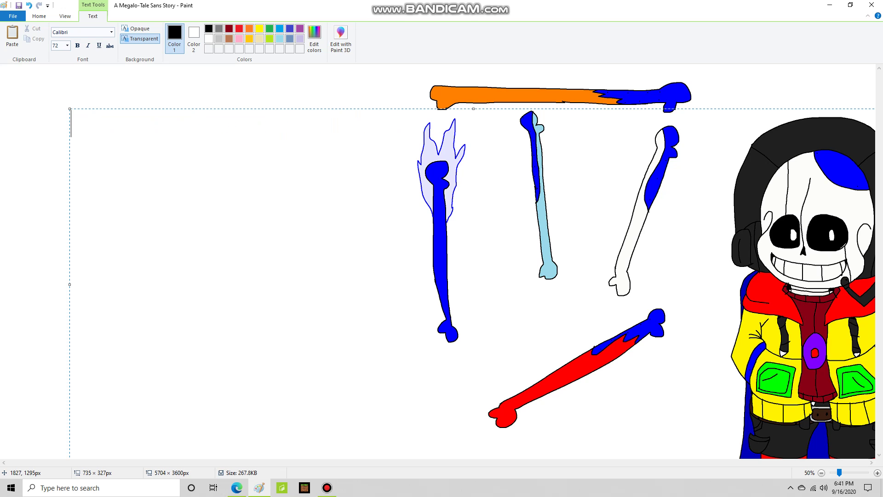
pyautogui.write('Sooooooooo, he had')
pyautogui.press('BackSpace')
pyautogui.press('BackSpace')
pyautogui.write('he had to dr')
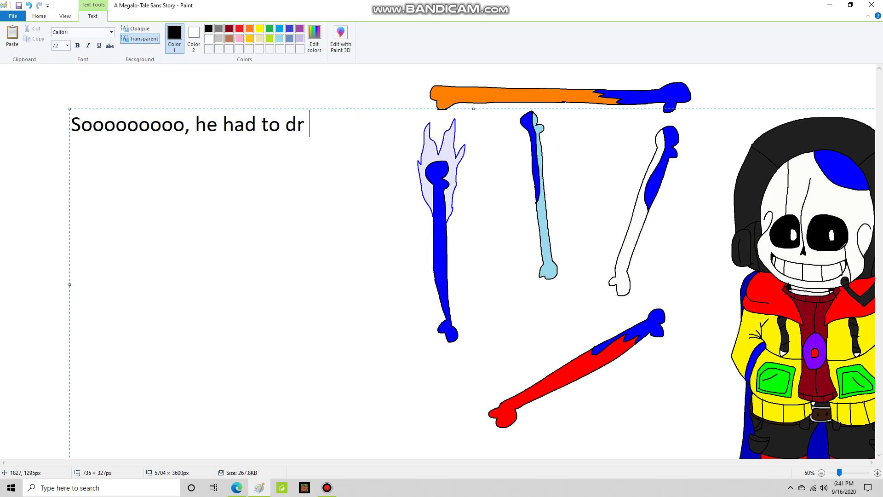
pyautogui.press('BackSpace')
pyautogui.write('ill it in')
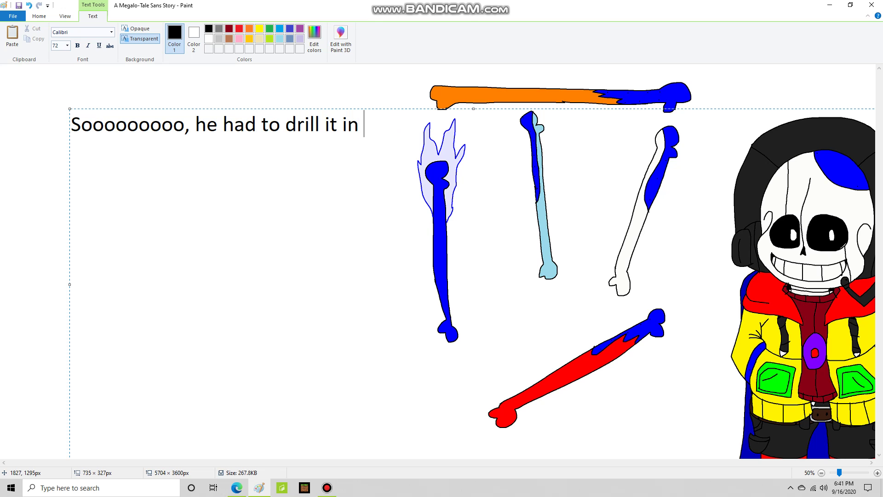
pyautogui.write(' WHILE I was awake')
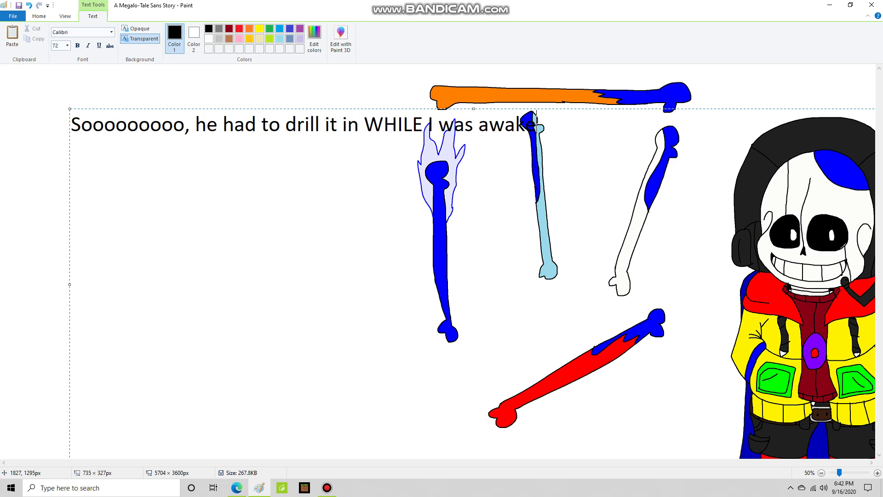
# Replace the line about being awake during the drilling with "Needless to say, it was pretty painful"
pyautogui.press('BackSpace')
pyautogui.press('BackSpace')
pyautogui.press('BackSpace')
pyautogui.press('BackSpace')
pyautogui.press('BackSpace')
pyautogui.press('BackSpace')
pyautogui.press('BackSpace')
pyautogui.press('BackSpace')
pyautogui.press('BackSpace')
pyautogui.press('BackSpace')
pyautogui.press('BackSpace')
pyautogui.press('BackSpace')
pyautogui.press('BackSpace')
pyautogui.press('BackSpace')
pyautogui.press('BackSpace')
pyautogui.press('BackSpace')
pyautogui.press('BackSpace')
pyautogui.press('BackSpace')
pyautogui.press('BackSpace')
pyautogui.press('BackSpace')
pyautogui.press('BackSpace')
pyautogui.press('BackSpace')
pyautogui.press('BackSpace')
pyautogui.write('NM')
pyautogui.press('BackSpace')
pyautogui.write('eedle')
pyautogui.write('ss to say, it wa')
pyautogui.write('sx ')
pyautogui.write('pretty painfu')
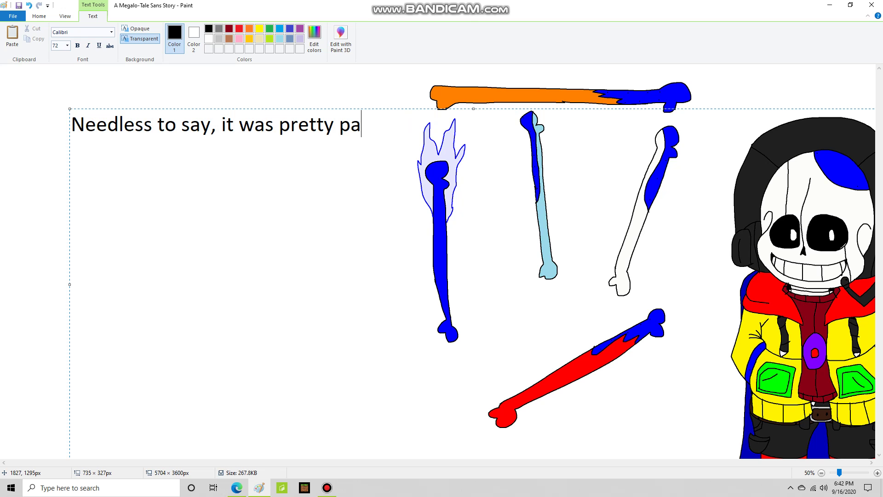
# Replace the text line with "Probably the most painful thing I've ever experienced in my whole life."
pyautogui.press('BackSpace')
pyautogui.press('BackSpace')
pyautogui.press('BackSpace')
pyautogui.press('BackSpace')
pyautogui.press('BackSpace')
pyautogui.press('BackSpace')
pyautogui.press('BackSpace')
pyautogui.press('BackSpace')
pyautogui.press('BackSpace')
pyautogui.press('BackSpace')
pyautogui.press('BackSpace')
pyautogui.press('BackSpace')
pyautogui.press('BackSpace')
pyautogui.press('BackSpace')
pyautogui.press('BackSpace')
pyautogui.press('BackSpace')
pyautogui.press('BackSpace')
pyautogui.press('BackSpace')
pyautogui.press('BackSpace')
pyautogui.press('BackSpace')
pyautogui.write('Pro')
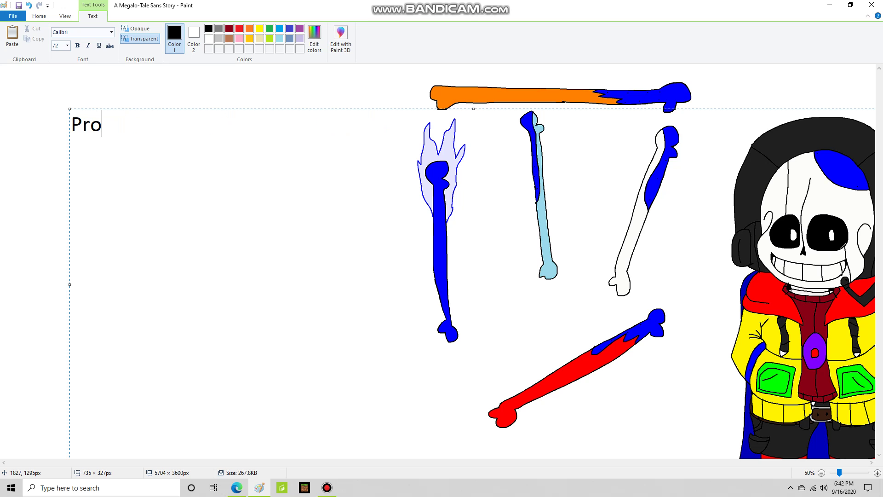
pyautogui.write("bably the most painful thing I've ever expe")
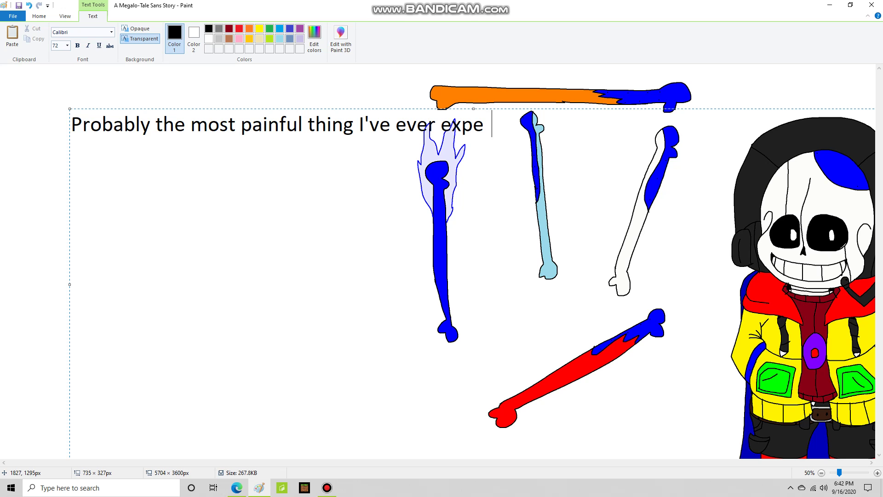
pyautogui.write('rienced in my wh')
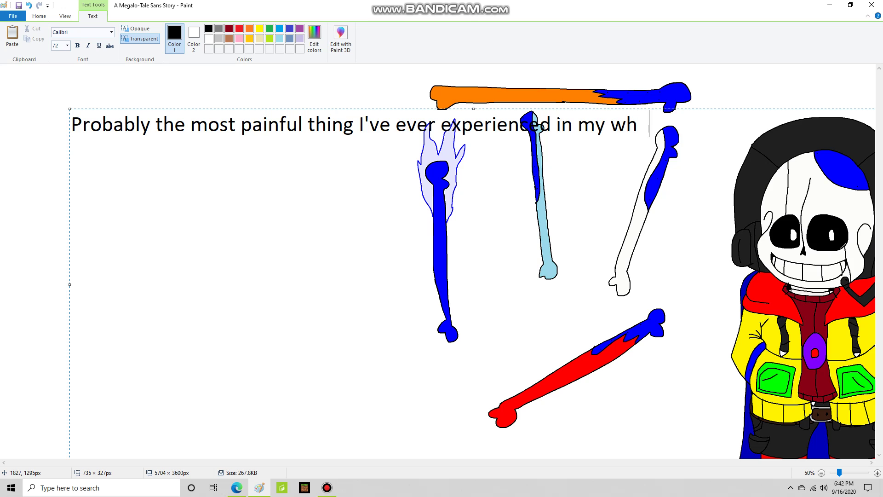
pyautogui.write('ole life.')
# Replace the line about the most painful thing with "This caused me to skip school for about 3 weeks so the"
pyautogui.press('BackSpace')
pyautogui.press('BackSpace')
pyautogui.press('BackSpace')
pyautogui.press('BackSpace')
pyautogui.press('BackSpace')
pyautogui.press('BackSpace')
pyautogui.press('BackSpace')
pyautogui.press('BackSpace')
pyautogui.press('BackSpace')
pyautogui.press('BackSpace')
pyautogui.press('BackSpace')
pyautogui.press('BackSpace')
pyautogui.press('BackSpace')
pyautogui.press('BackSpace')
pyautogui.press('BackSpace')
pyautogui.press('BackSpace')
pyautogui.press('BackSpace')
pyautogui.press('BackSpace')
pyautogui.press('BackSpace')
pyautogui.press('BackSpace')
pyautogui.press('BackSpace')
pyautogui.press('BackSpace')
pyautogui.press('BackSpace')
pyautogui.press('BackSpace')
pyautogui.press('BackSpace')
pyautogui.press('BackSpace')
pyautogui.press('BackSpace')
pyautogui.press('BackSpace')
pyautogui.press('BackSpace')
pyautogui.press('BackSpace')
pyautogui.press('BackSpace')
pyautogui.press('BackSpace')
pyautogui.press('BackSpace')
pyautogui.press('BackSpace')
pyautogui.press('BackSpace')
pyautogui.press('BackSpace')
pyautogui.press('BackSpace')
pyautogui.press('BackSpace')
pyautogui.press('BackSpace')
pyautogui.press('BackSpace')
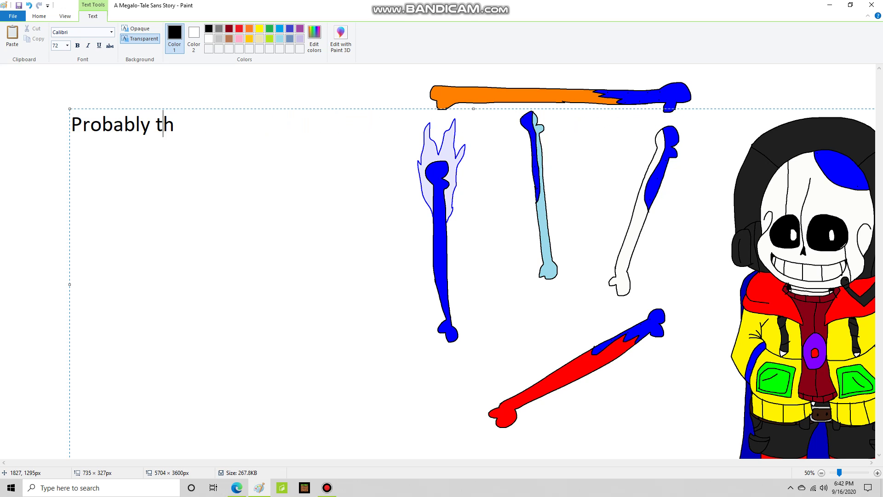
pyautogui.write('This cause')
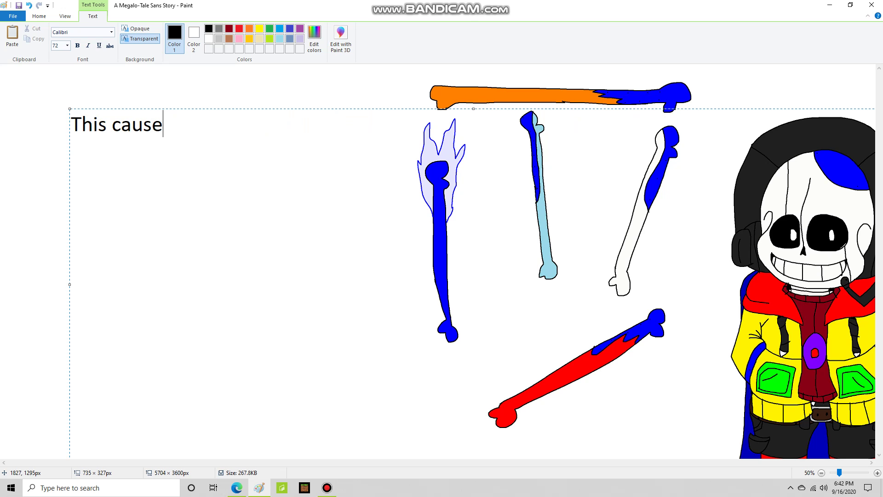
pyautogui.write('d me to skip schj')
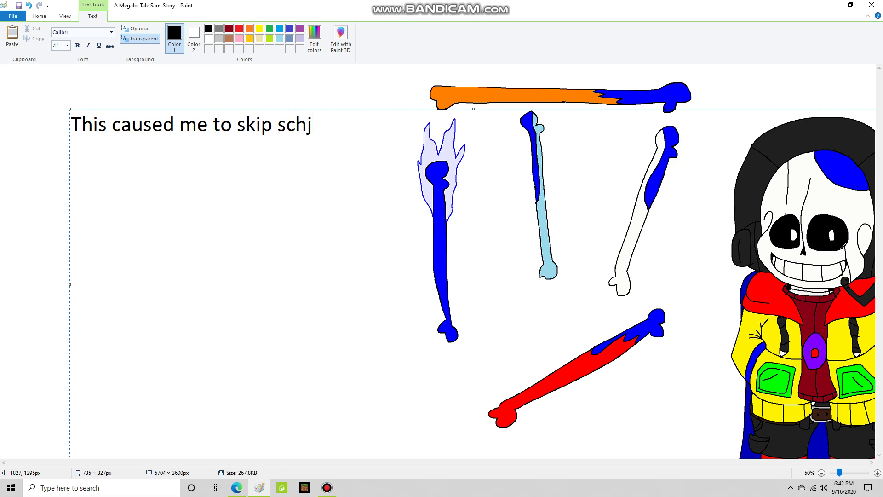
pyautogui.press('BackSpace')
pyautogui.write('ool for')
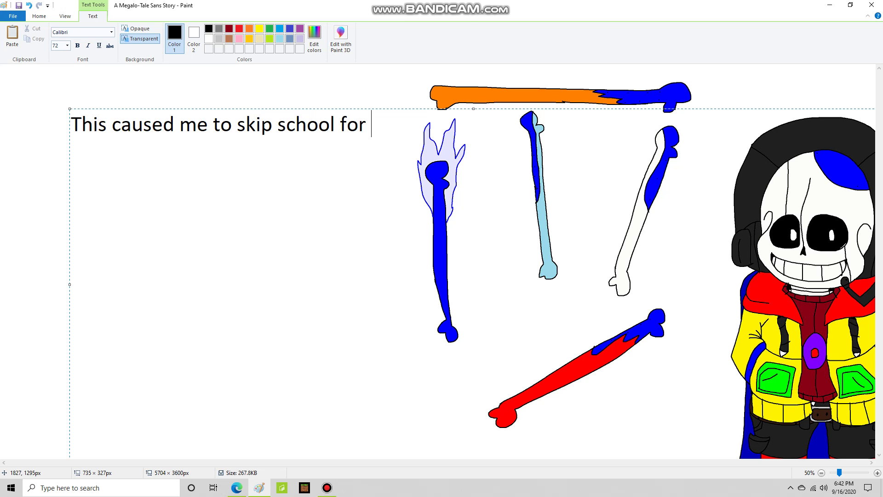
pyautogui.write(' about 3 ew')
pyautogui.press('BackSpace')
pyautogui.press('BackSpace')
pyautogui.write('weeks so the ')
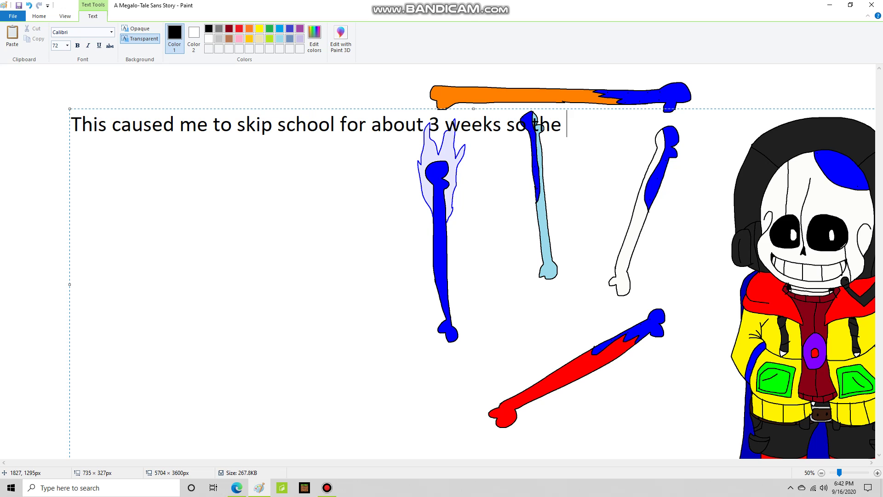
# Complete the sentence with "pain could go away and so I could heal from the damage done to my skull."
pyautogui.write('pain could g')
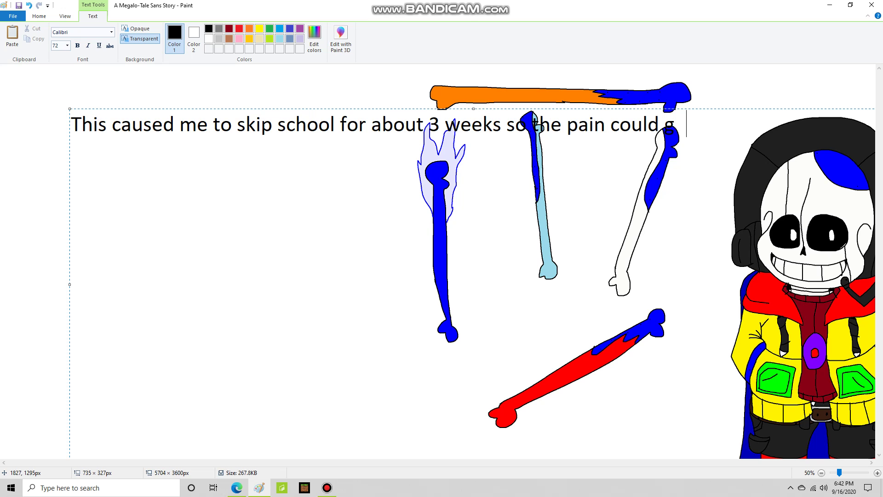
pyautogui.write('o away and so')
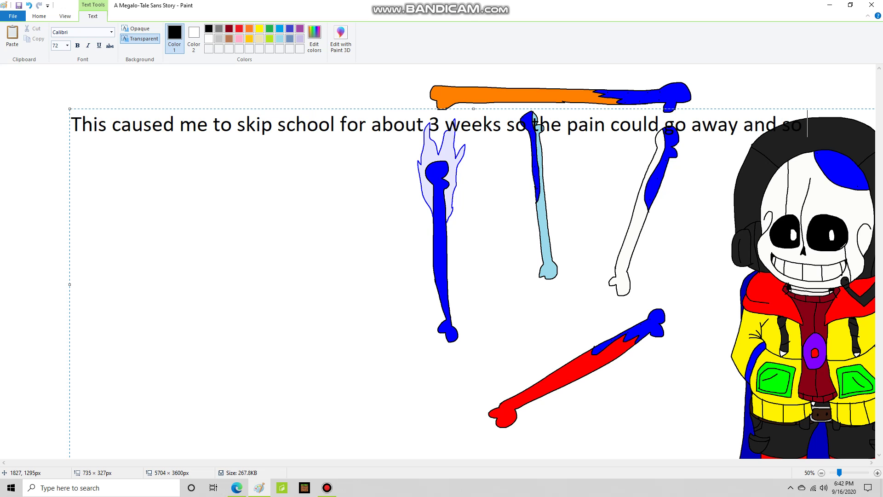
pyautogui.write(' I could heal from th')
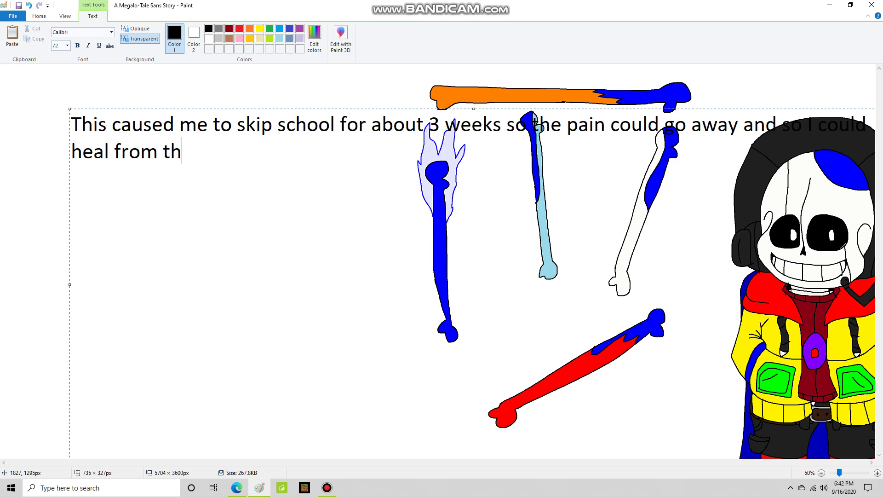
pyautogui.write('e damage done to my skull.')
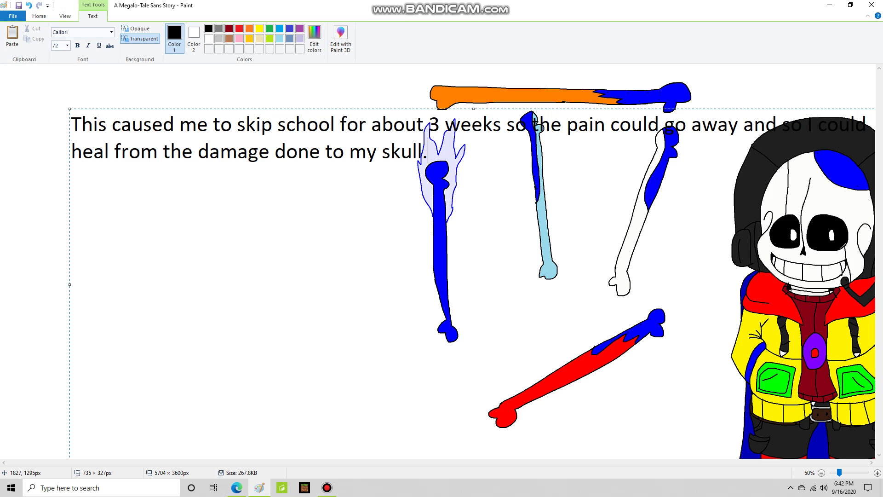
# Replace the text about skipping school for 3 weeks with "Eh, it was worth it in the end"
pyautogui.press('BackSpace')
pyautogui.press('BackSpace')
pyautogui.press('BackSpace')
pyautogui.press('BackSpace')
pyautogui.press('BackSpace')
pyautogui.press('BackSpace')
pyautogui.press('BackSpace')
pyautogui.press('BackSpace')
pyautogui.press('BackSpace')
pyautogui.press('BackSpace')
pyautogui.press('BackSpace')
pyautogui.press('BackSpace')
pyautogui.press('BackSpace')
pyautogui.press('BackSpace')
pyautogui.press('BackSpace')
pyautogui.press('BackSpace')
pyautogui.press('BackSpace')
pyautogui.press('BackSpace')
pyautogui.press('BackSpace')
pyautogui.press('BackSpace')
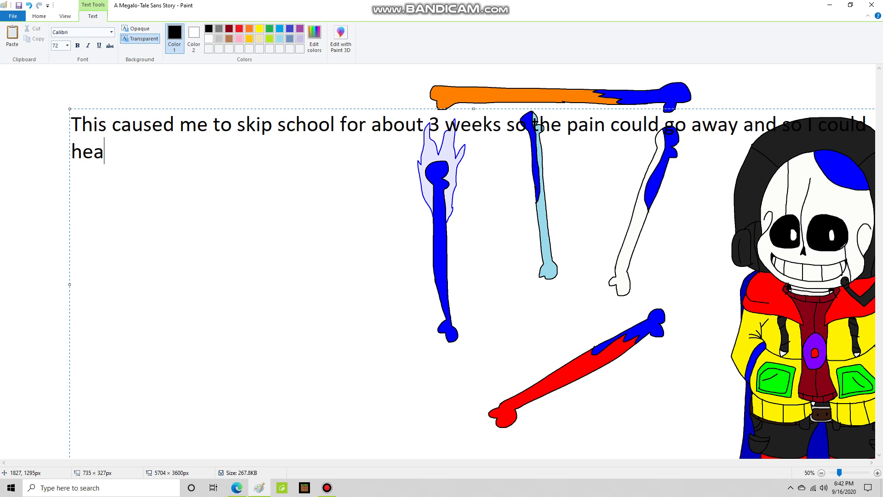
pyautogui.press('BackSpace')
pyautogui.press('BackSpace')
pyautogui.press('BackSpace')
pyautogui.press('BackSpace')
pyautogui.press('BackSpace')
pyautogui.press('BackSpace')
pyautogui.press('BackSpace')
pyautogui.press('BackSpace')
pyautogui.press('BackSpace')
pyautogui.press('BackSpace')
pyautogui.press('BackSpace')
pyautogui.press('BackSpace')
pyautogui.press('BackSpace')
pyautogui.press('BackSpace')
pyautogui.press('BackSpace')
pyautogui.press('BackSpace')
pyautogui.press('BackSpace')
pyautogui.press('BackSpace')
pyautogui.press('BackSpace')
pyautogui.press('BackSpace')
pyautogui.press('BackSpace')
pyautogui.press('BackSpace')
pyautogui.press('BackSpace')
pyautogui.press('BackSpace')
pyautogui.press('BackSpace')
pyautogui.press('BackSpace')
pyautogui.press('BackSpace')
pyautogui.press('BackSpace')
pyautogui.press('BackSpace')
pyautogui.press('BackSpace')
pyautogui.press('BackSpace')
pyautogui.press('BackSpace')
pyautogui.press('BackSpace')
pyautogui.press('BackSpace')
pyautogui.press('BackSpace')
pyautogui.press('BackSpace')
pyautogui.press('BackSpace')
pyautogui.press('BackSpace')
pyautogui.press('BackSpace')
pyautogui.press('BackSpace')
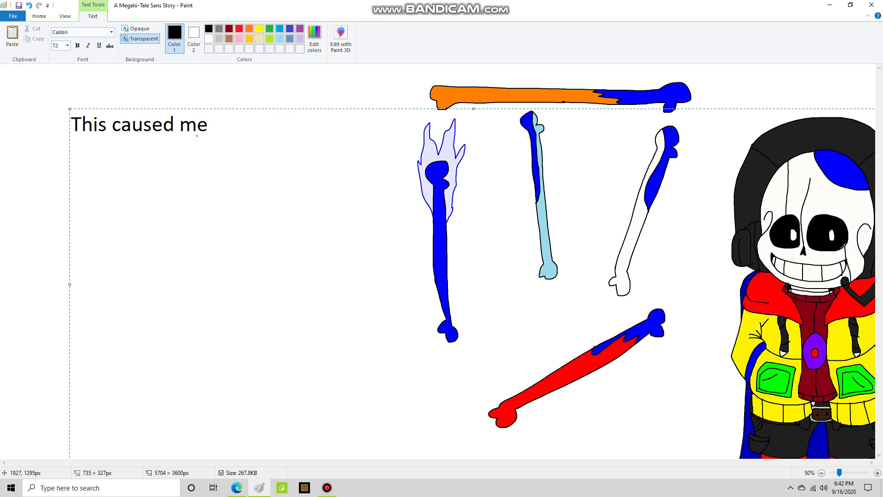
pyautogui.press('BackSpace')
pyautogui.press('BackSpace')
pyautogui.press('BackSpace')
pyautogui.press('BackSpace')
pyautogui.press('BackSpace')
pyautogui.press('BackSpace')
pyautogui.press('BackSpace')
pyautogui.press('BackSpace')
pyautogui.press('BackSpace')
pyautogui.press('BackSpace')
pyautogui.press('BackSpace')
pyautogui.press('BackSpace')
pyautogui.press('BackSpace')
pyautogui.press('BackSpace')
pyautogui.write('Eh, it')
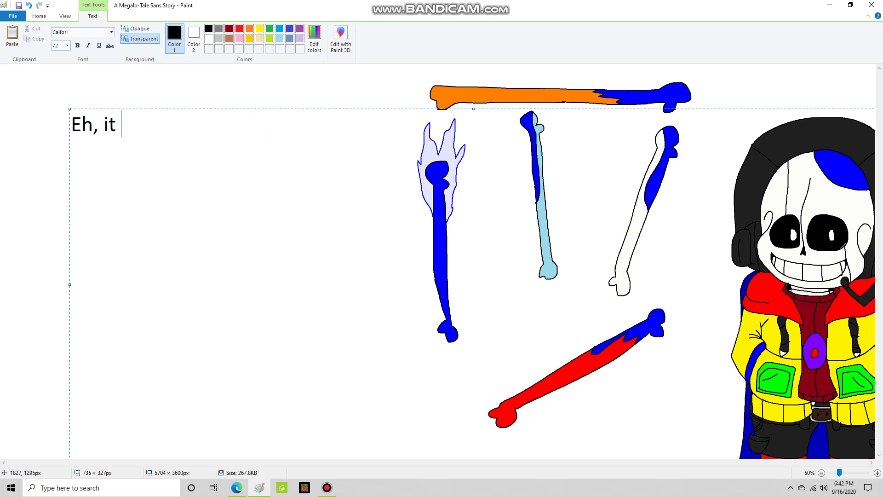
pyautogui.write(' was worth it in the end')
# Replace the line about it being worth it with "If I wanted to, I could expand it."
pyautogui.press('BackSpace')
pyautogui.press('BackSpace')
pyautogui.press('BackSpace')
pyautogui.press('BackSpace')
pyautogui.press('BackSpace')
pyautogui.press('BackSpace')
pyautogui.press('BackSpace')
pyautogui.press('BackSpace')
pyautogui.press('BackSpace')
pyautogui.press('BackSpace')
pyautogui.press('BackSpace')
pyautogui.press('BackSpace')
pyautogui.press('BackSpace')
pyautogui.press('BackSpace')
pyautogui.press('BackSpace')
pyautogui.press('BackSpace')
pyautogui.press('BackSpace')
pyautogui.press('BackSpace')
pyautogui.press('BackSpace')
pyautogui.press('BackSpace')
pyautogui.write('If I wanted ')
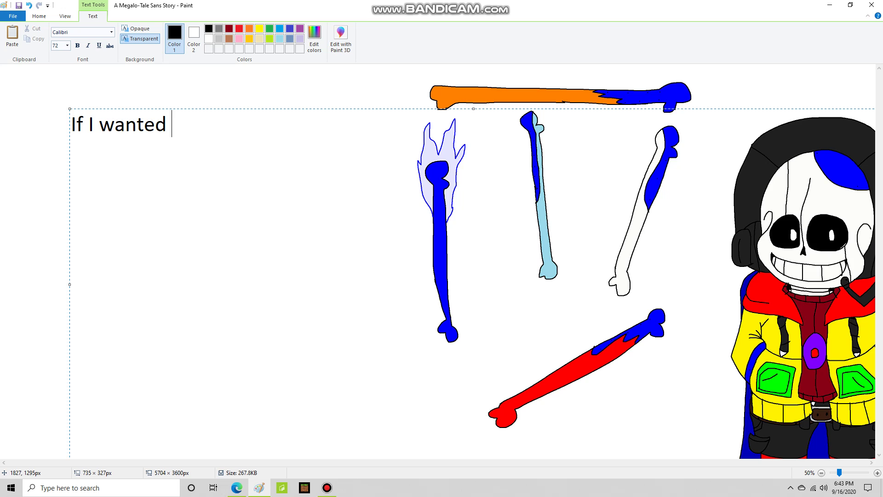
pyautogui.write('to, I could ex')
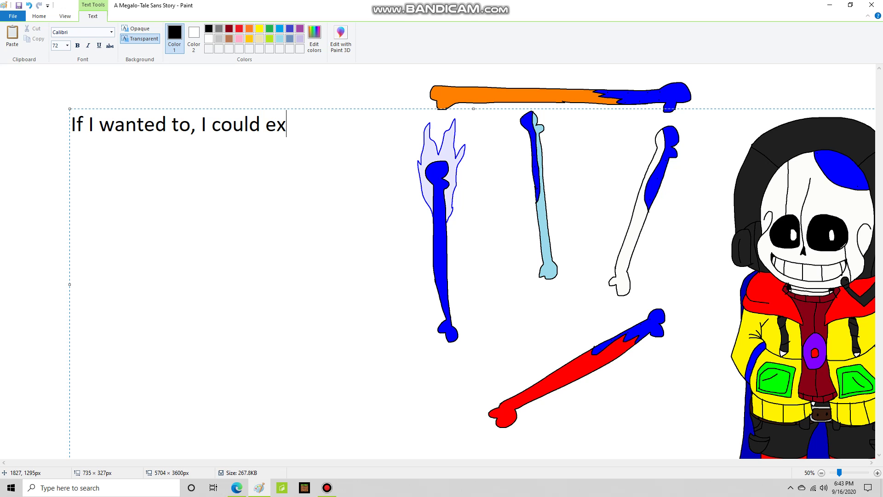
pyautogui.write('pand it.')
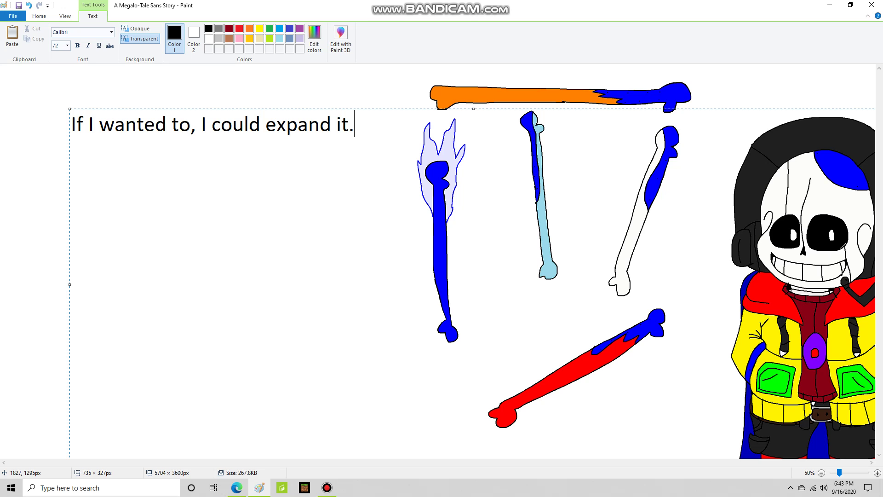
# Replace the line about expanding it with "By doing that, there's a hand analyzer attached to it"
pyautogui.press('BackSpace')
pyautogui.press('BackSpace')
pyautogui.press('BackSpace')
pyautogui.press('BackSpace')
pyautogui.press('BackSpace')
pyautogui.press('BackSpace')
pyautogui.press('BackSpace')
pyautogui.press('BackSpace')
pyautogui.press('BackSpace')
pyautogui.press('BackSpace')
pyautogui.press('BackSpace')
pyautogui.press('BackSpace')
pyautogui.press('BackSpace')
pyautogui.press('BackSpace')
pyautogui.press('BackSpace')
pyautogui.press('BackSpace')
pyautogui.press('BackSpace')
pyautogui.press('BackSpace')
pyautogui.press('BackSpace')
pyautogui.press('BackSpace')
pyautogui.write('By doing that,')
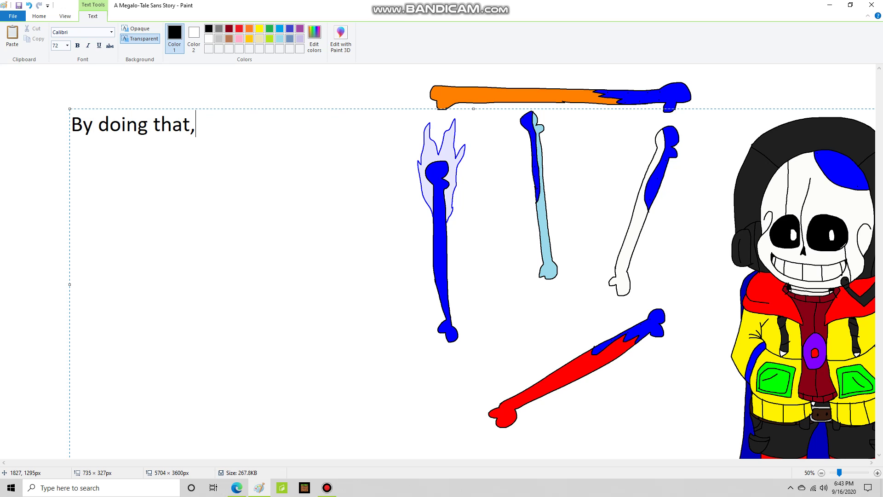
pyautogui.write(" there's a hand ana")
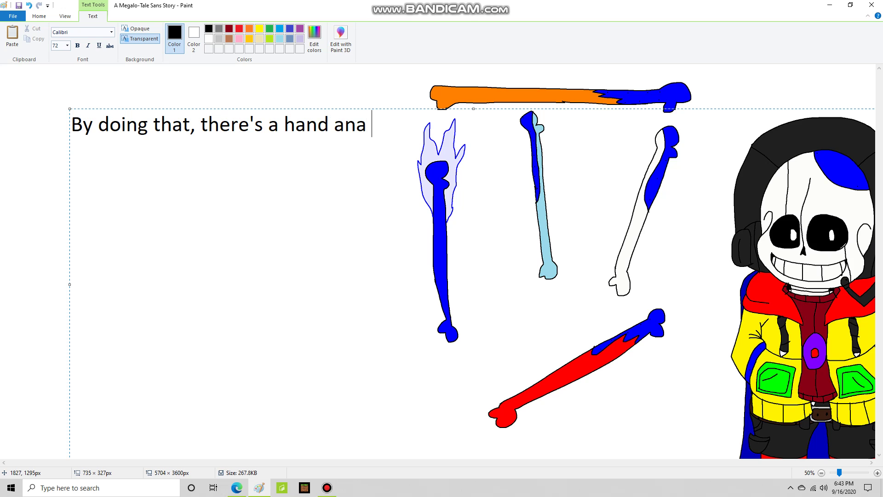
pyautogui.write('lyzer attached to it')
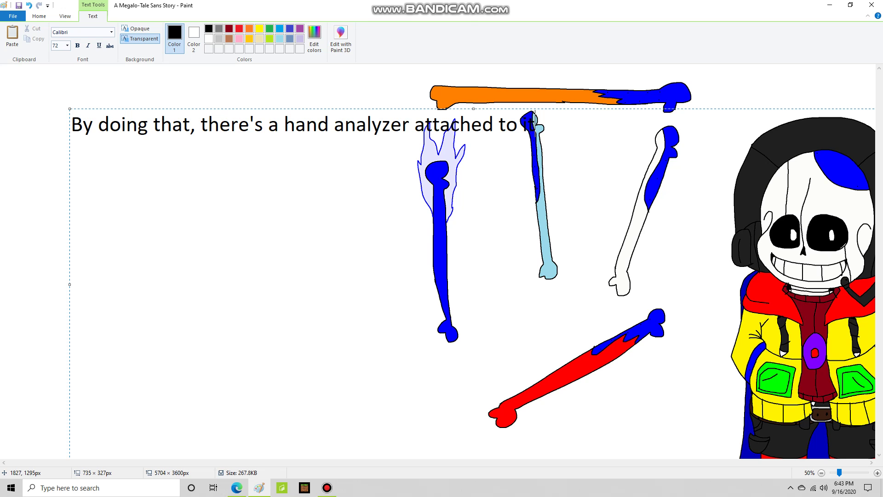
# Replace the hand analyzer line with "IT ONLY WORKS IF MY HAND IS TOUCHING IT." in capitals
pyautogui.press('BackSpace')
pyautogui.press('BackSpace')
pyautogui.press('BackSpace')
pyautogui.press('BackSpace')
pyautogui.press('BackSpace')
pyautogui.press('BackSpace')
pyautogui.press('BackSpace')
pyautogui.press('BackSpace')
pyautogui.press('BackSpace')
pyautogui.press('BackSpace')
pyautogui.press('BackSpace')
pyautogui.press('BackSpace')
pyautogui.press('BackSpace')
pyautogui.press('BackSpace')
pyautogui.press('BackSpace')
pyautogui.press('BackSpace')
pyautogui.press('BackSpace')
pyautogui.press('BackSpace')
pyautogui.press('BackSpace')
pyautogui.press('BackSpace')
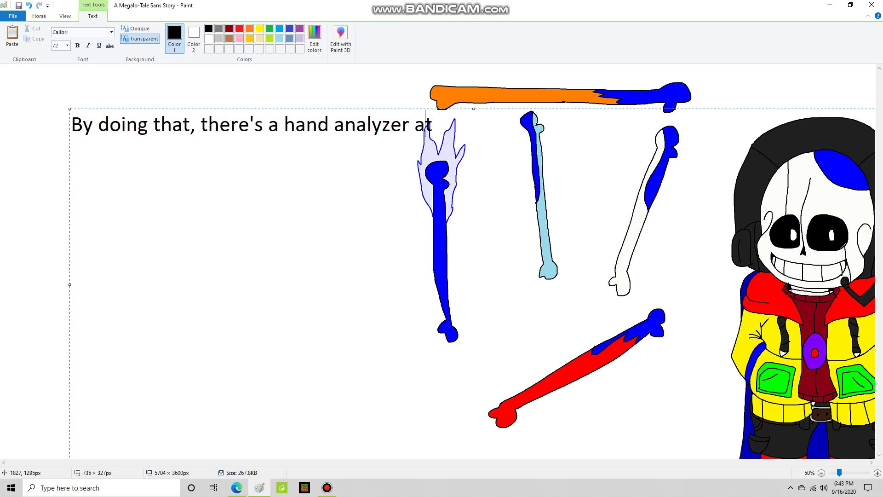
pyautogui.press('BackSpace')
pyautogui.press('BackSpace')
pyautogui.write('IT ONLY WORKS')
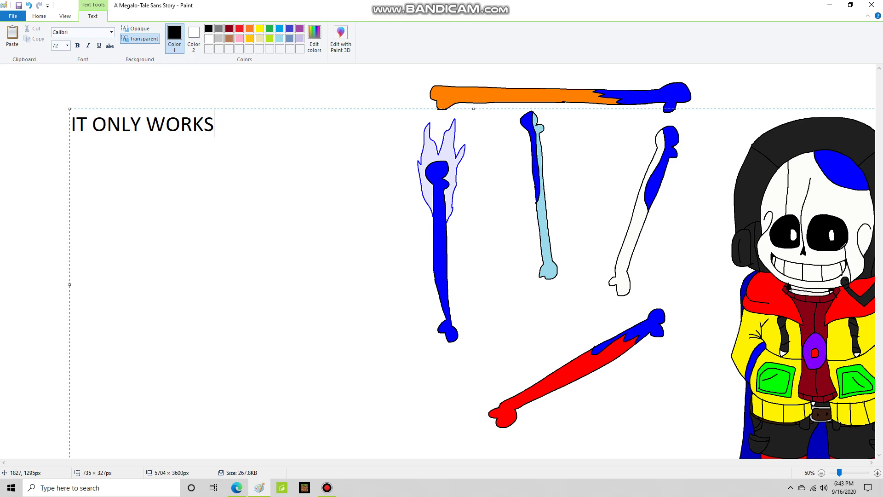
pyautogui.write(' IF MY HAND')
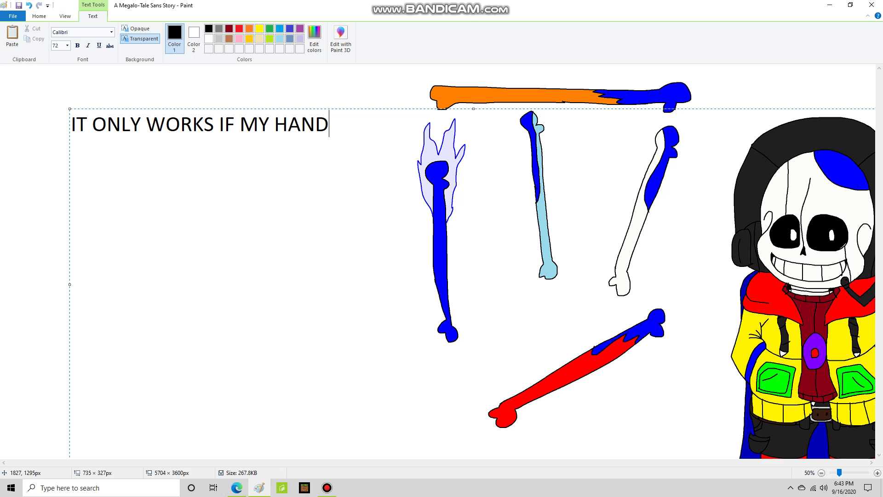
pyautogui.write(' IS TOUCHING IT.')
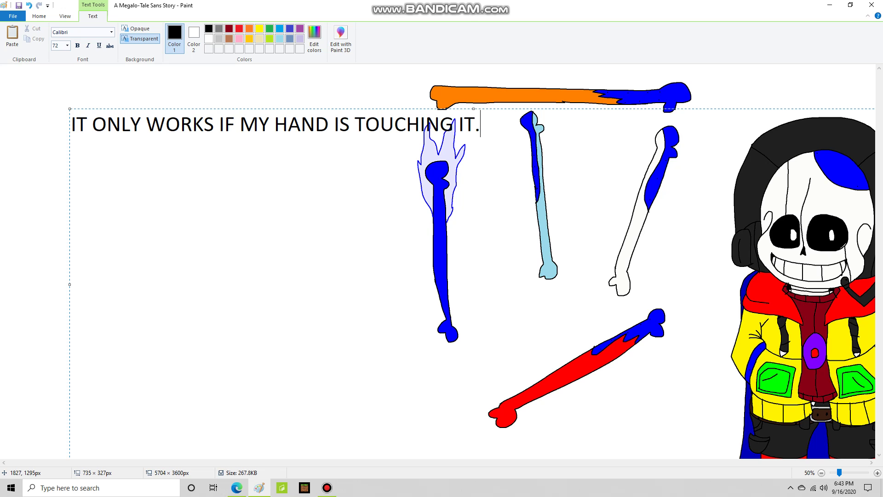
# Replace the capitalised line about the hand touching it with "Anyone else's would not do a thing."
pyautogui.press('BackSpace')
pyautogui.press('BackSpace')
pyautogui.press('BackSpace')
pyautogui.press('BackSpace')
pyautogui.press('BackSpace')
pyautogui.press('BackSpace')
pyautogui.press('BackSpace')
pyautogui.press('BackSpace')
pyautogui.press('BackSpace')
pyautogui.press('BackSpace')
pyautogui.press('BackSpace')
pyautogui.press('BackSpace')
pyautogui.press('BackSpace')
pyautogui.press('BackSpace')
pyautogui.press('BackSpace')
pyautogui.press('BackSpace')
pyautogui.press('BackSpace')
pyautogui.press('BackSpace')
pyautogui.press('BackSpace')
pyautogui.press('BackSpace')
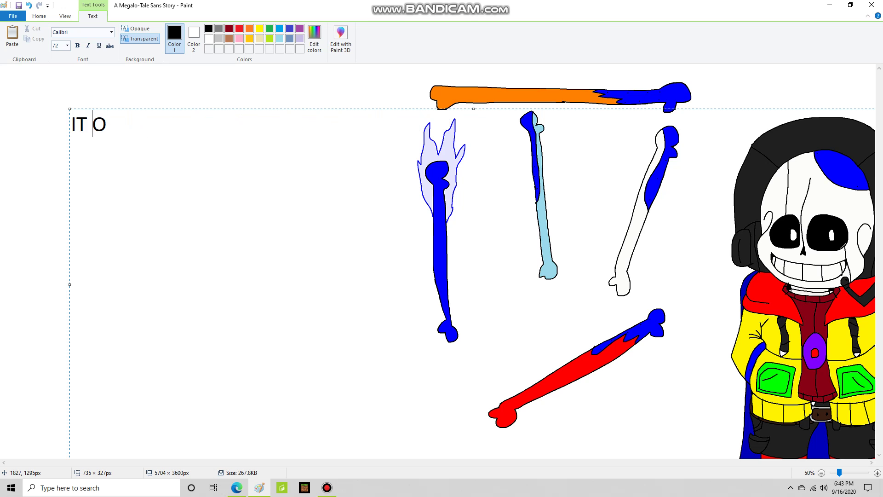
pyautogui.write('Anyon')
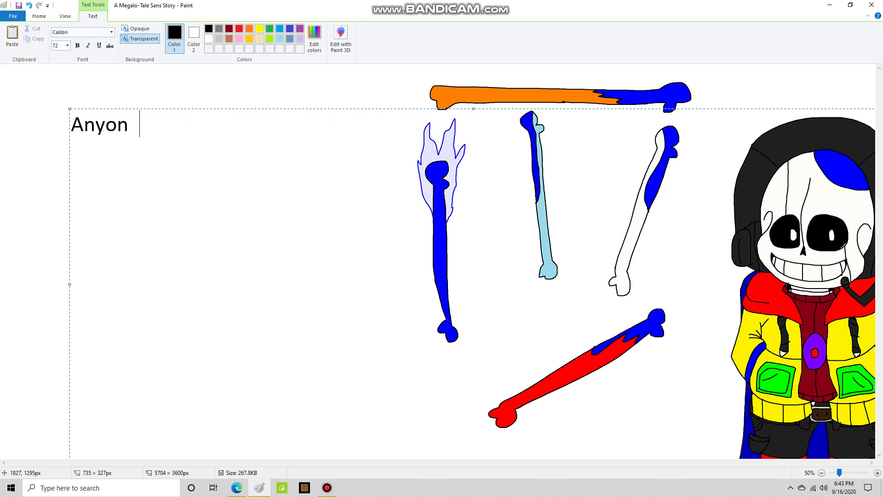
pyautogui.write("e else's wo ")
pyautogui.write('ld not do a th')
pyautogui.press('BackSpace')
pyautogui.write('ing.')
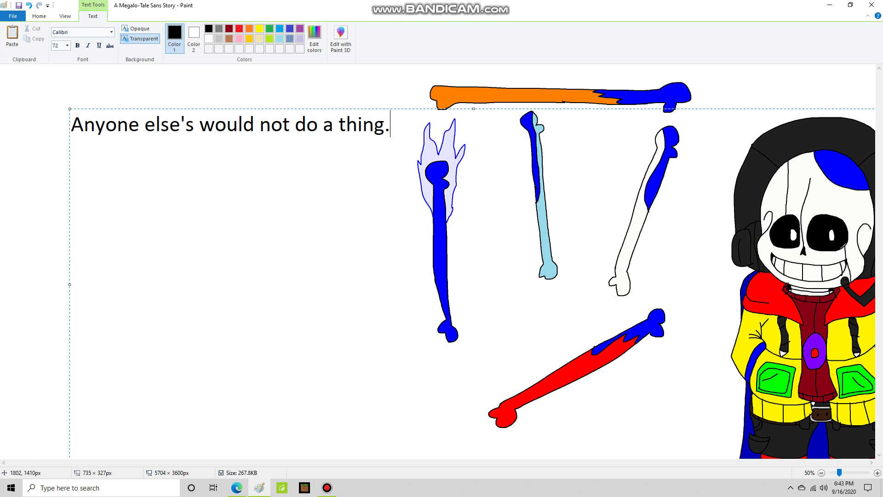
# Replace the line about anyone else's hand with "To expand it, I'd simply pull on it or tap on it"
pyautogui.hotkey('alt', 'Tab')
pyautogui.hotkey('alt', 'Tab')
pyautogui.press('BackSpace')
pyautogui.press('BackSpace')
pyautogui.press('BackSpace')
pyautogui.press('BackSpace')
pyautogui.press('BackSpace')
pyautogui.press('BackSpace')
pyautogui.press('BackSpace')
pyautogui.press('BackSpace')
pyautogui.press('BackSpace')
pyautogui.press('BackSpace')
pyautogui.press('BackSpace')
pyautogui.press('BackSpace')
pyautogui.press('BackSpace')
pyautogui.press('BackSpace')
pyautogui.press('BackSpace')
pyautogui.press('BackSpace')
pyautogui.press('BackSpace')
pyautogui.press('BackSpace')
pyautogui.press('BackSpace')
pyautogui.press('BackSpace')
pyautogui.write('To expand it,')
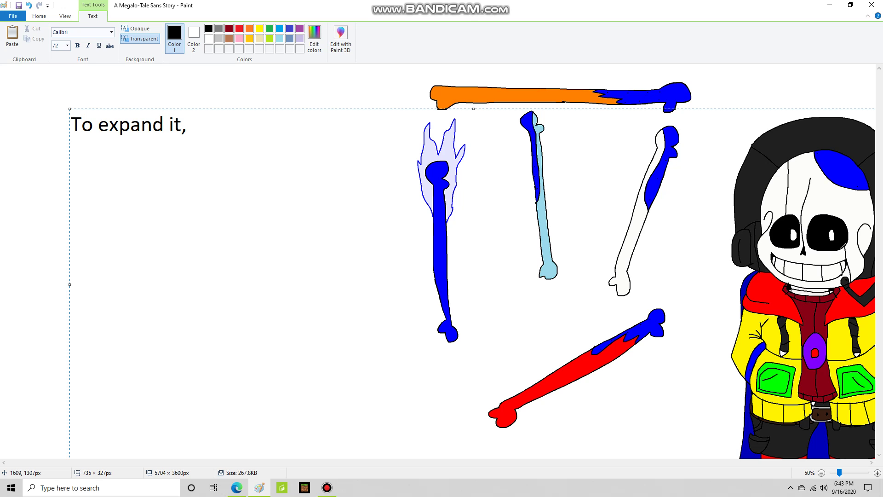
pyautogui.write(" I'd simply")
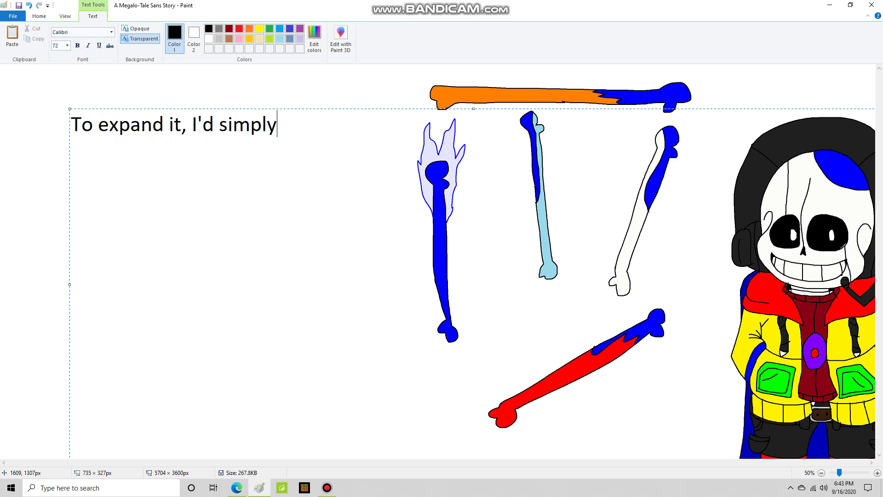
pyautogui.write(' pull on it ')
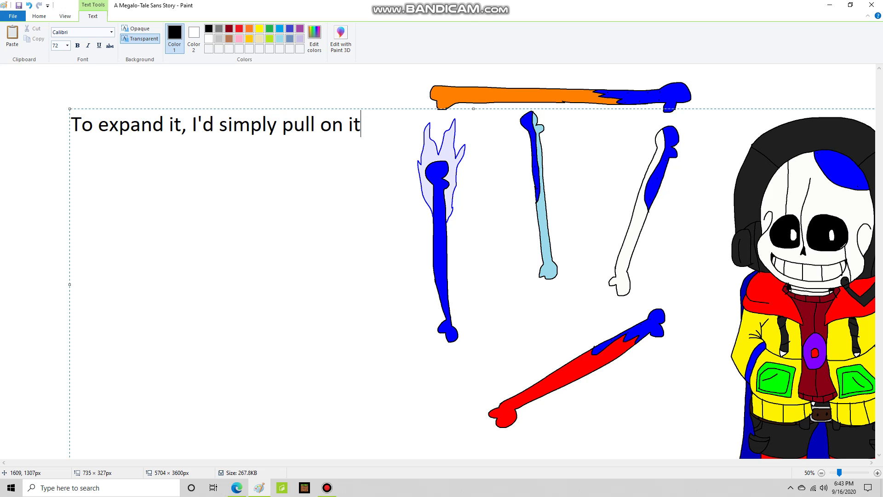
pyautogui.write('or tap on it')
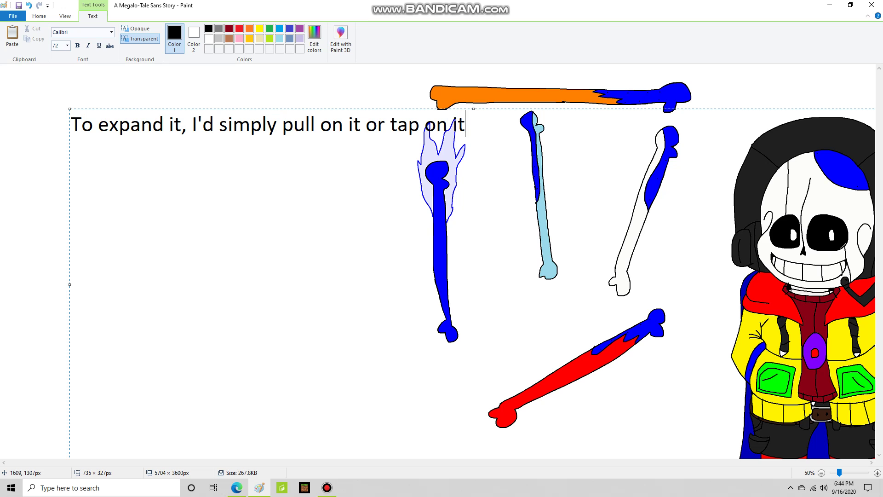
# Replace the line about pulling or tapping with "But, there was a downside to this"
pyautogui.press('BackSpace')
pyautogui.press('BackSpace')
pyautogui.press('BackSpace')
pyautogui.press('BackSpace')
pyautogui.press('BackSpace')
pyautogui.press('BackSpace')
pyautogui.press('BackSpace')
pyautogui.press('BackSpace')
pyautogui.press('BackSpace')
pyautogui.press('BackSpace')
pyautogui.press('BackSpace')
pyautogui.press('BackSpace')
pyautogui.press('BackSpace')
pyautogui.press('BackSpace')
pyautogui.press('BackSpace')
pyautogui.press('BackSpace')
pyautogui.press('BackSpace')
pyautogui.press('BackSpace')
pyautogui.press('BackSpace')
pyautogui.press('BackSpace')
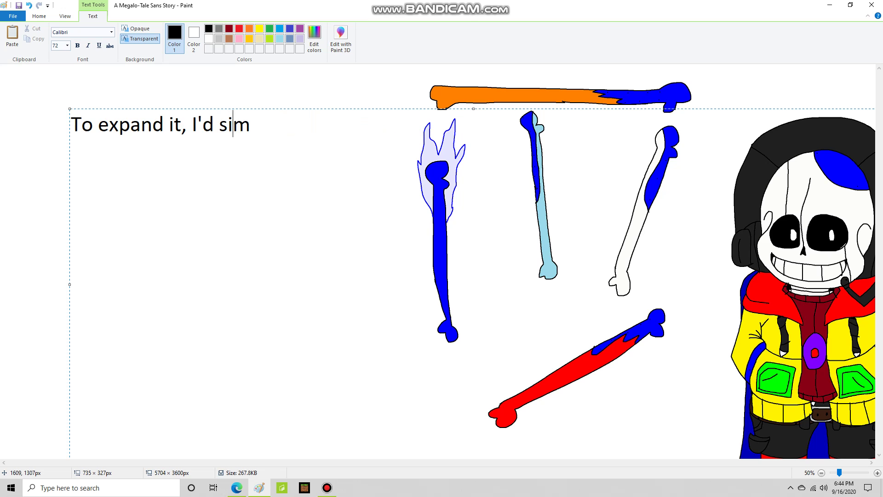
pyautogui.write('But')
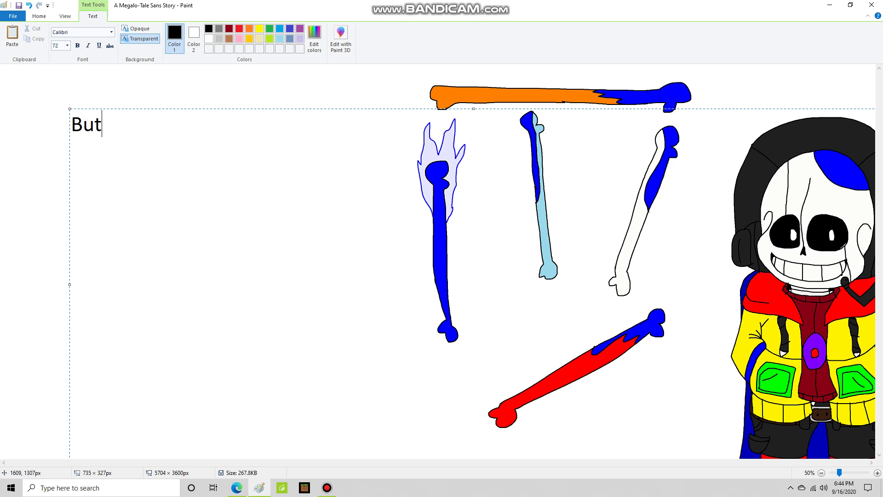
pyautogui.write(', there was a downside to this.')
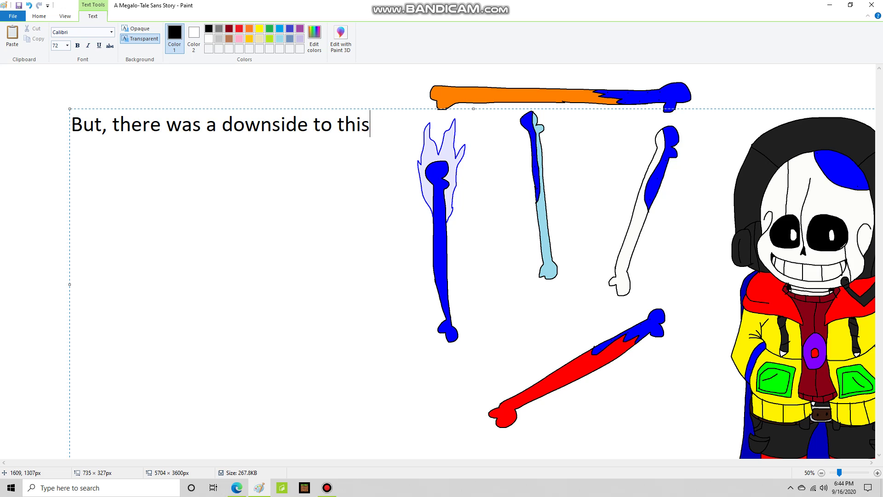
# Replace the downside line with "It only covered the upper portion of my body"
pyautogui.press('BackSpace')
pyautogui.press('BackSpace')
pyautogui.press('BackSpace')
pyautogui.press('BackSpace')
pyautogui.press('BackSpace')
pyautogui.press('BackSpace')
pyautogui.press('BackSpace')
pyautogui.press('BackSpace')
pyautogui.press('BackSpace')
pyautogui.press('BackSpace')
pyautogui.press('BackSpace')
pyautogui.press('BackSpace')
pyautogui.press('BackSpace')
pyautogui.press('BackSpace')
pyautogui.press('BackSpace')
pyautogui.press('BackSpace')
pyautogui.press('BackSpace')
pyautogui.press('BackSpace')
pyautogui.press('BackSpace')
pyautogui.press('BackSpace')
pyautogui.write('It only covde')
pyautogui.press('BackSpace')
pyautogui.press('BackSpace')
pyautogui.write('ered the upper ')
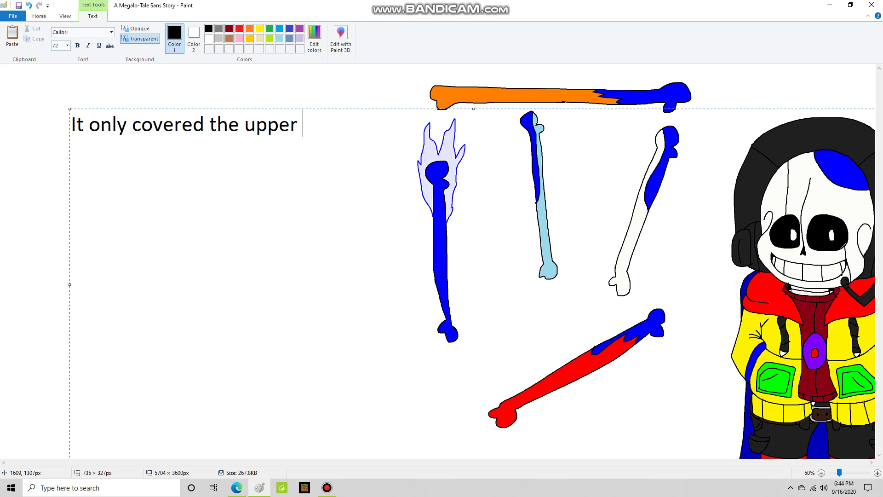
pyautogui.write('portion of my body')
# Replace the upper-portion line with "Which meant the lower half of me would NOT be protected whatso eve"
pyautogui.press('BackSpace')
pyautogui.press('BackSpace')
pyautogui.press('BackSpace')
pyautogui.press('BackSpace')
pyautogui.press('BackSpace')
pyautogui.press('BackSpace')
pyautogui.press('BackSpace')
pyautogui.press('BackSpace')
pyautogui.press('BackSpace')
pyautogui.press('BackSpace')
pyautogui.press('BackSpace')
pyautogui.press('BackSpace')
pyautogui.press('BackSpace')
pyautogui.press('BackSpace')
pyautogui.press('BackSpace')
pyautogui.press('BackSpace')
pyautogui.press('BackSpace')
pyautogui.press('BackSpace')
pyautogui.press('BackSpace')
pyautogui.press('BackSpace')
pyautogui.write('Th')
pyautogui.press('BackSpace')
pyautogui.press('BackSpace')
pyautogui.write('Which mean')
pyautogui.press('BackSpace')
pyautogui.write('t the ')
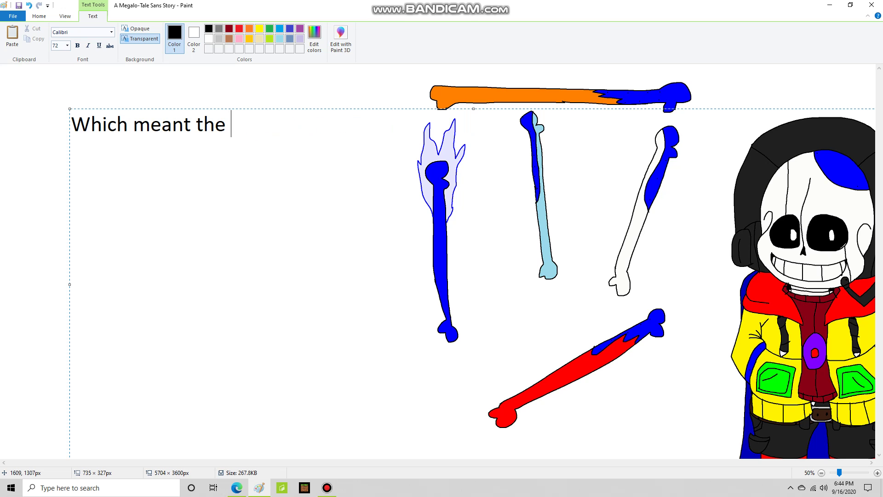
pyautogui.write('lower half of m ')
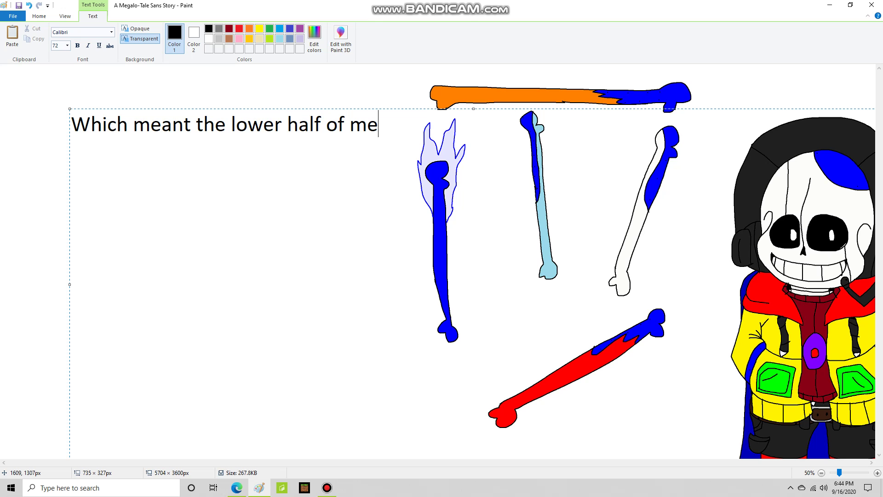
pyautogui.write('would NOT b')
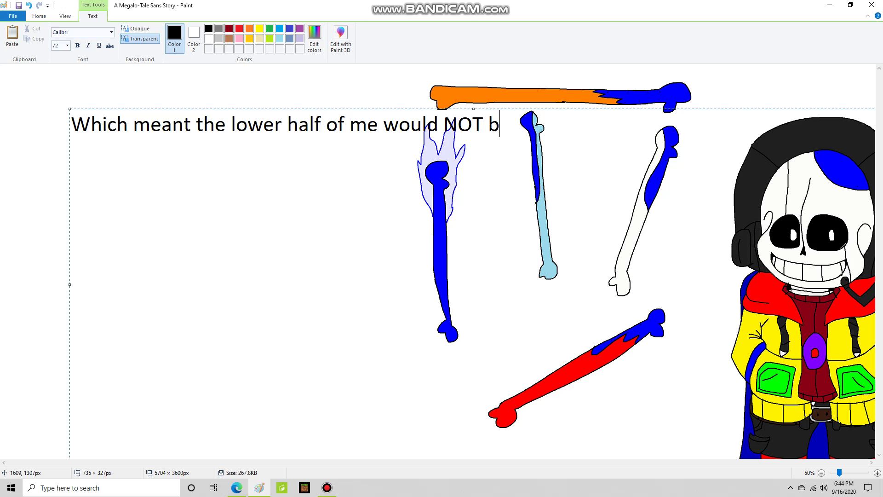
pyautogui.write('e  protected whatso eve')
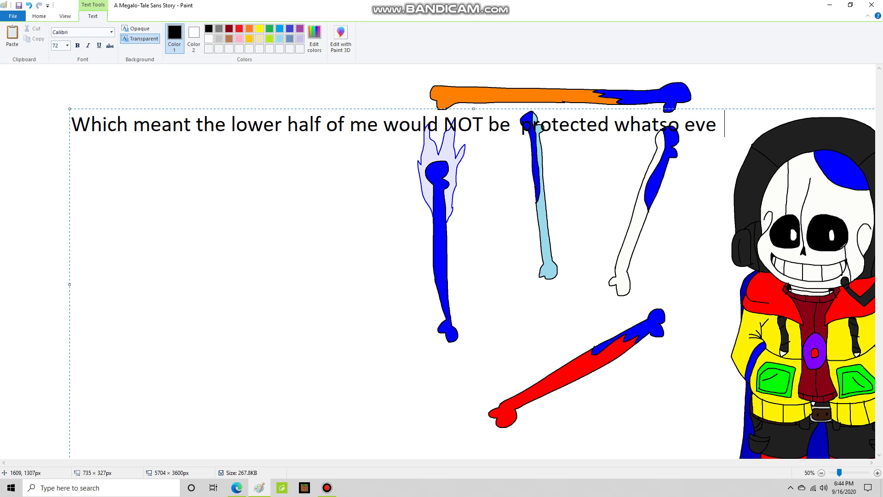
# Replace the line about the unprotected lower half with "Cool, I know."
pyautogui.press('BackSpace')
pyautogui.press('BackSpace')
pyautogui.press('BackSpace')
pyautogui.press('BackSpace')
pyautogui.press('BackSpace')
pyautogui.press('BackSpace')
pyautogui.press('BackSpace')
pyautogui.press('BackSpace')
pyautogui.press('BackSpace')
pyautogui.press('BackSpace')
pyautogui.press('BackSpace')
pyautogui.press('BackSpace')
pyautogui.press('BackSpace')
pyautogui.press('BackSpace')
pyautogui.press('BackSpace')
pyautogui.press('BackSpace')
pyautogui.press('BackSpace')
pyautogui.press('BackSpace')
pyautogui.press('BackSpace')
pyautogui.press('BackSpace')
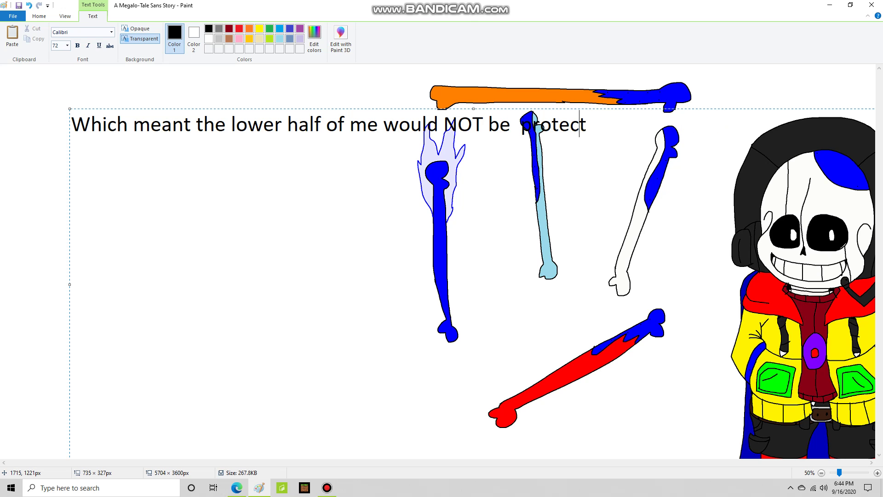
pyautogui.press('BackSpace')
pyautogui.press('BackSpace')
pyautogui.press('BackSpace')
pyautogui.press('BackSpace')
pyautogui.press('BackSpace')
pyautogui.press('BackSpace')
pyautogui.press('BackSpace')
pyautogui.press('BackSpace')
pyautogui.press('BackSpace')
pyautogui.press('BackSpace')
pyautogui.press('BackSpace')
pyautogui.press('BackSpace')
pyautogui.press('BackSpace')
pyautogui.press('BackSpace')
pyautogui.press('BackSpace')
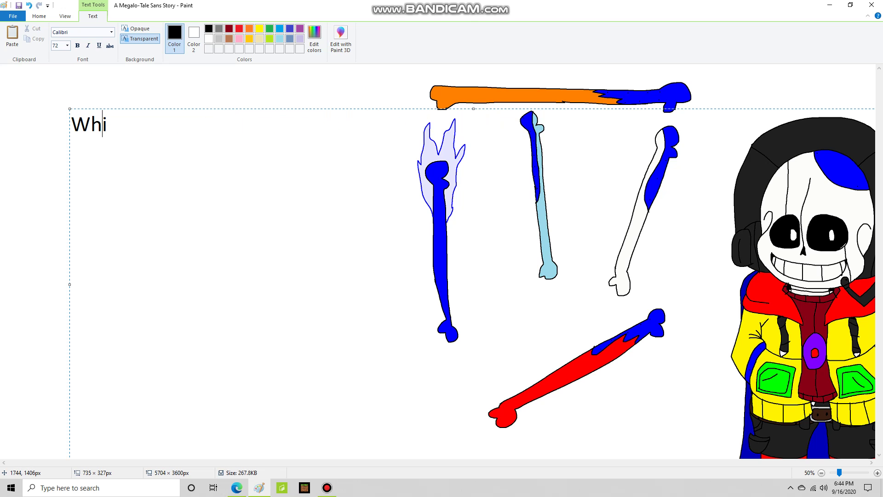
pyautogui.click(327, 487)
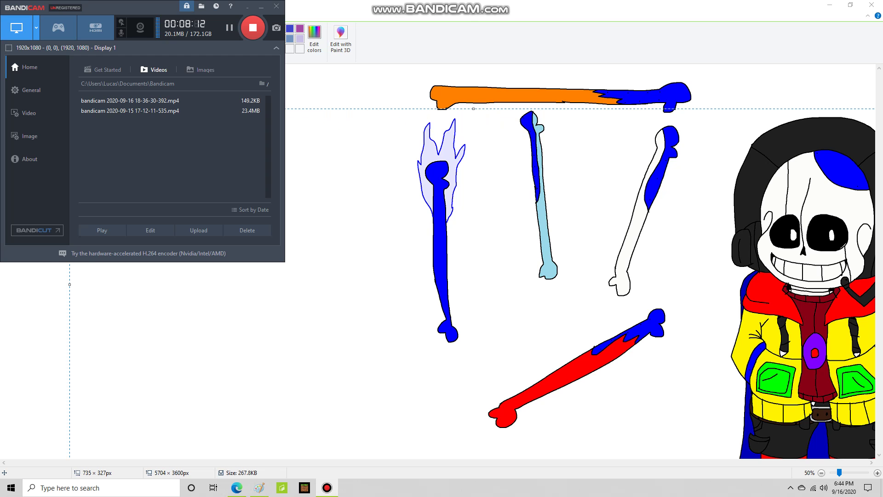
pyautogui.click(327, 488)
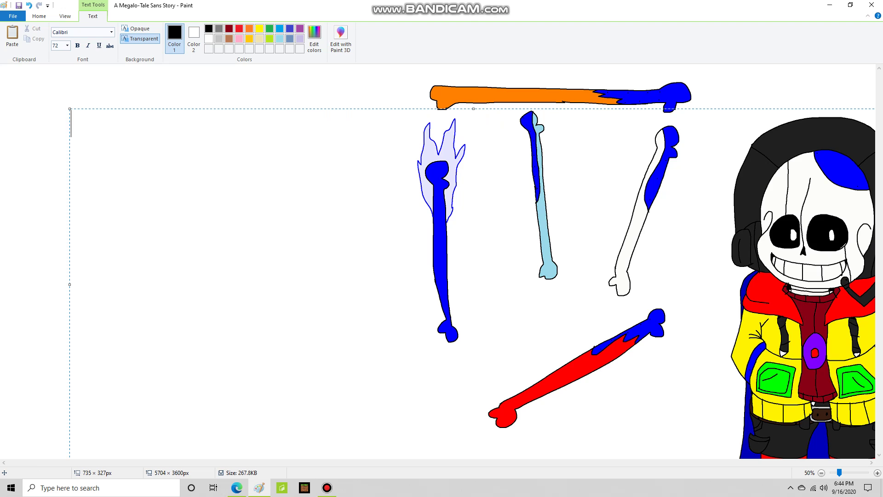
pyautogui.write('Cool, I know.')
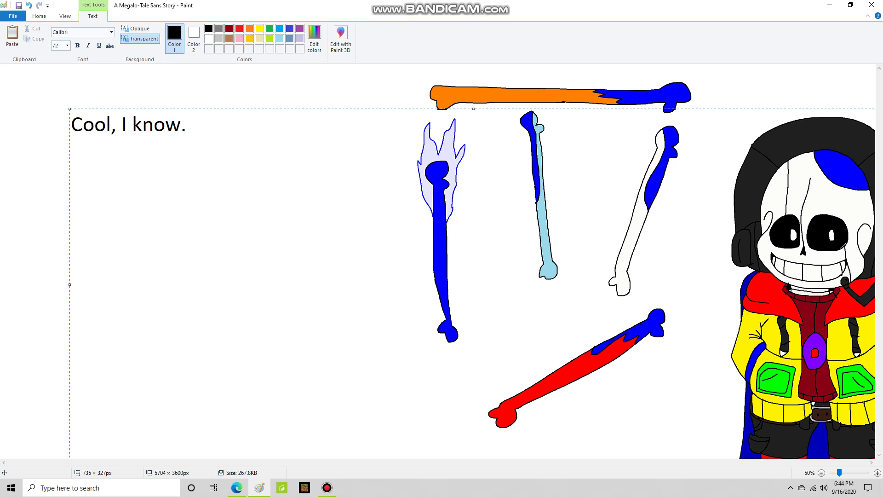
# Replace the "Cool, I know." line in the text box with "But, how strong is it"
pyautogui.press('BackSpace')
pyautogui.press('BackSpace')
pyautogui.press('BackSpace')
pyautogui.press('BackSpace')
pyautogui.press('BackSpace')
pyautogui.press('BackSpace')
pyautogui.press('BackSpace')
pyautogui.press('BackSpace')
pyautogui.press('BackSpace')
pyautogui.press('BackSpace')
pyautogui.press('BackSpace')
pyautogui.press('BackSpace')
pyautogui.write('But, how strong')
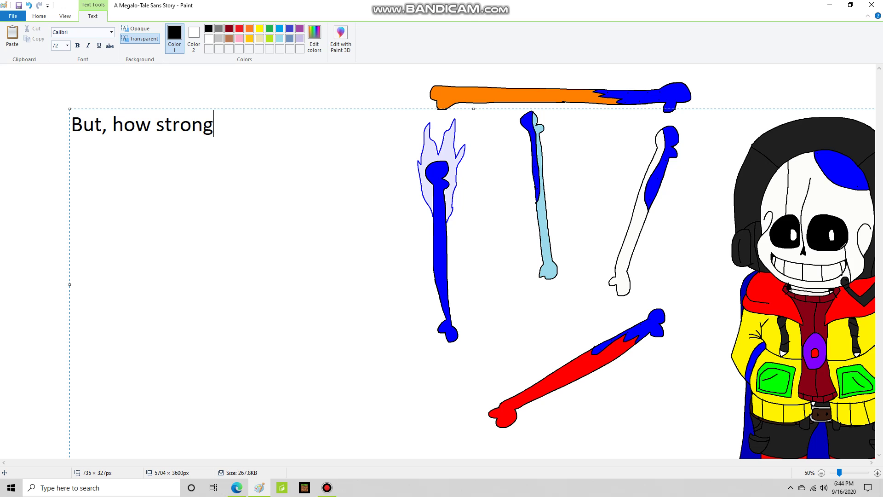
pyautogui.write(' is it')
# Replace the question about how strong it is with "Ok, imagine this."
pyautogui.press('BackSpace')
pyautogui.press('BackSpace')
pyautogui.press('BackSpace')
pyautogui.press('BackSpace')
pyautogui.press('BackSpace')
pyautogui.press('BackSpace')
pyautogui.press('BackSpace')
pyautogui.press('BackSpace')
pyautogui.press('BackSpace')
pyautogui.press('BackSpace')
pyautogui.press('BackSpace')
pyautogui.press('BackSpace')
pyautogui.press('BackSpace')
pyautogui.press('BackSpace')
pyautogui.press('BackSpace')
pyautogui.press('BackSpace')
pyautogui.press('BackSpace')
pyautogui.press('BackSpace')
pyautogui.press('BackSpace')
pyautogui.press('BackSpace')
pyautogui.write('Ok, imagine this.')
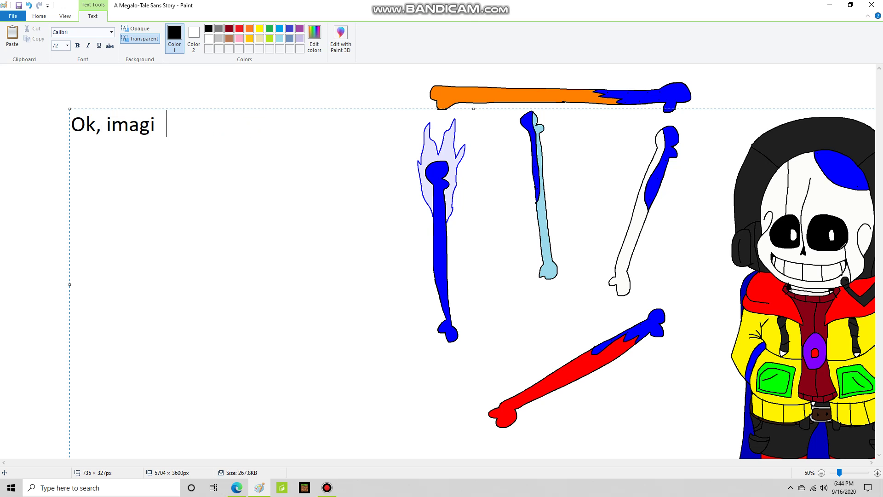
# Replace the "Ok, imagine this." line with "Imagine the strongest guy ever"
pyautogui.press('BackSpace')
pyautogui.press('BackSpace')
pyautogui.press('BackSpace')
pyautogui.press('BackSpace')
pyautogui.press('BackSpace')
pyautogui.press('BackSpace')
pyautogui.press('BackSpace')
pyautogui.press('BackSpace')
pyautogui.press('BackSpace')
pyautogui.press('BackSpace')
pyautogui.press('BackSpace')
pyautogui.press('BackSpace')
pyautogui.press('BackSpace')
pyautogui.press('BackSpace')
pyautogui.press('BackSpace')
pyautogui.press('BackSpace')
pyautogui.write('Imagine the ')
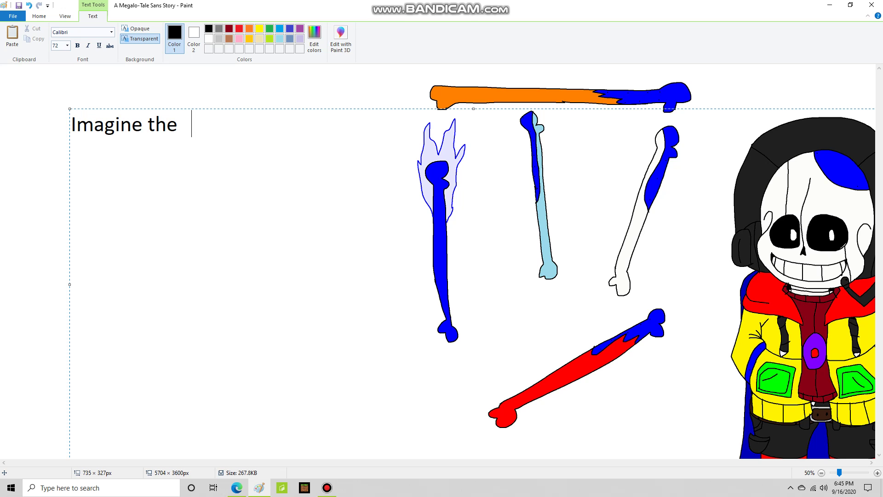
pyautogui.write('strongest guy ever')
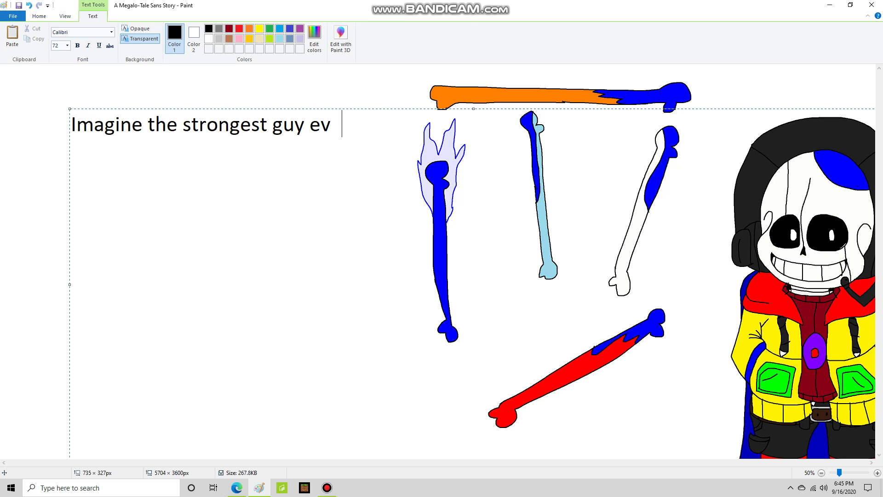
# Replace the line about the strongest guy with "Then, him punching it."
pyautogui.press('BackSpace')
pyautogui.press('BackSpace')
pyautogui.press('BackSpace')
pyautogui.press('BackSpace')
pyautogui.press('BackSpace')
pyautogui.press('BackSpace')
pyautogui.press('BackSpace')
pyautogui.press('BackSpace')
pyautogui.press('BackSpace')
pyautogui.press('BackSpace')
pyautogui.press('BackSpace')
pyautogui.press('BackSpace')
pyautogui.press('BackSpace')
pyautogui.press('BackSpace')
pyautogui.press('BackSpace')
pyautogui.press('BackSpace')
pyautogui.press('BackSpace')
pyautogui.press('BackSpace')
pyautogui.press('BackSpace')
pyautogui.press('BackSpace')
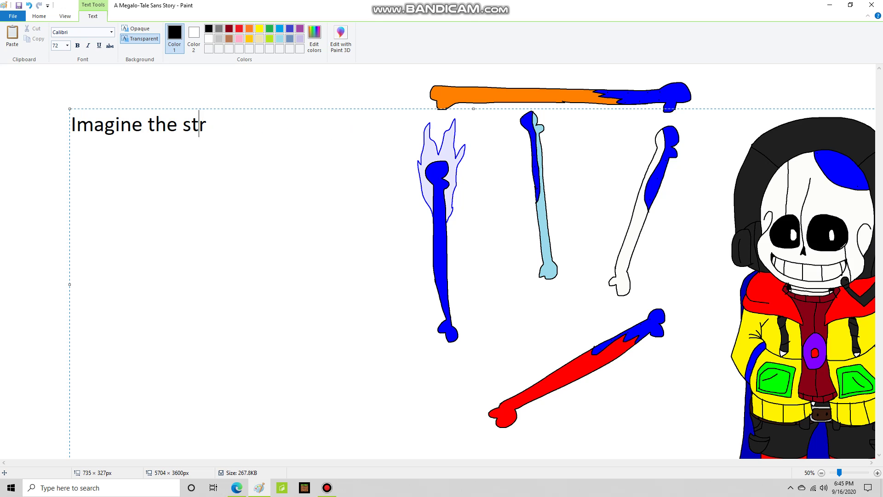
pyautogui.write('Then, hi')
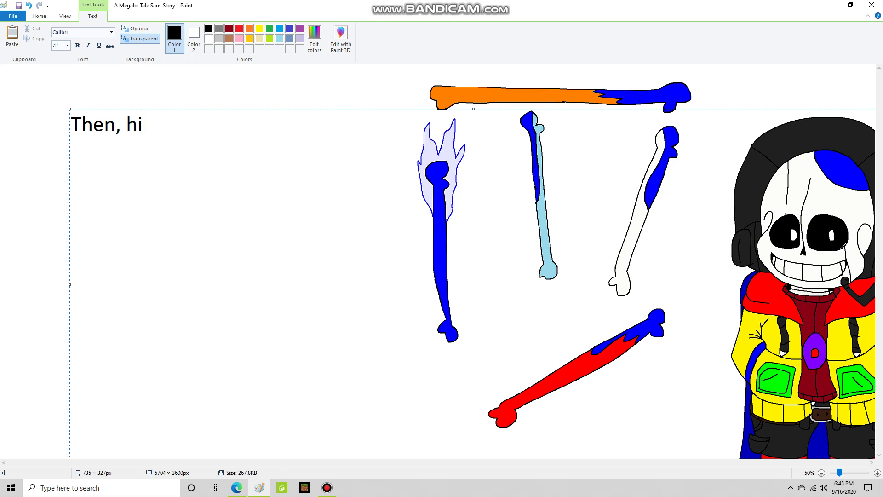
pyautogui.write('m punching it')
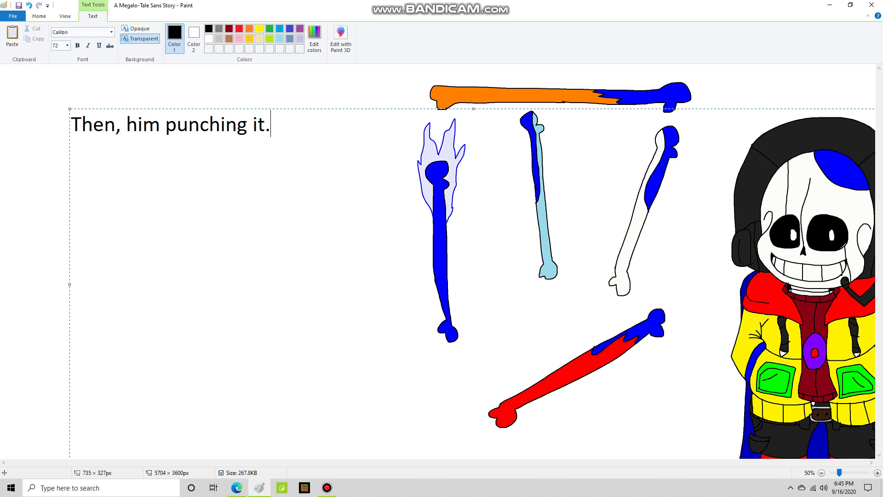
# Replace the punching line with "That would only leave some marks in it, and loosen it a bit"
pyautogui.press('BackSpace')
pyautogui.press('BackSpace')
pyautogui.press('BackSpace')
pyautogui.press('BackSpace')
pyautogui.press('BackSpace')
pyautogui.press('BackSpace')
pyautogui.press('BackSpace')
pyautogui.press('BackSpace')
pyautogui.press('BackSpace')
pyautogui.press('BackSpace')
pyautogui.press('BackSpace')
pyautogui.press('BackSpace')
pyautogui.press('BackSpace')
pyautogui.press('BackSpace')
pyautogui.press('BackSpace')
pyautogui.press('BackSpace')
pyautogui.press('BackSpace')
pyautogui.press('BackSpace')
pyautogui.press('BackSpace')
pyautogui.press('BackSpace')
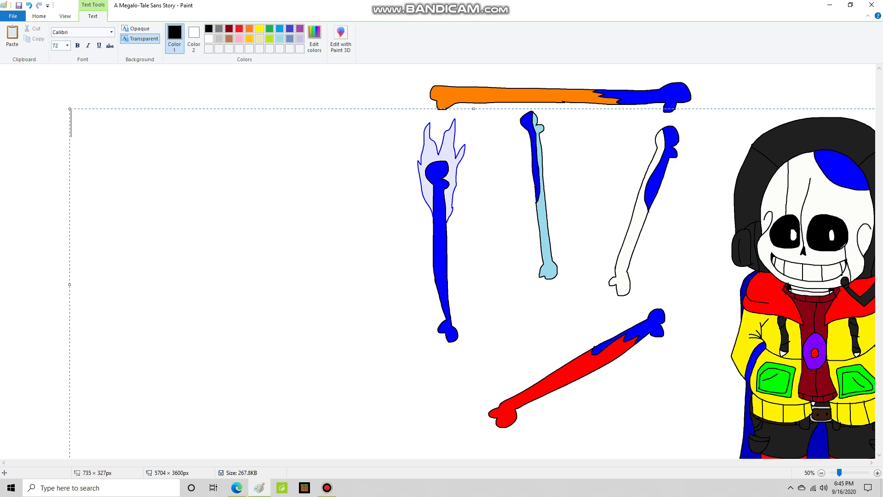
pyautogui.write('That would ')
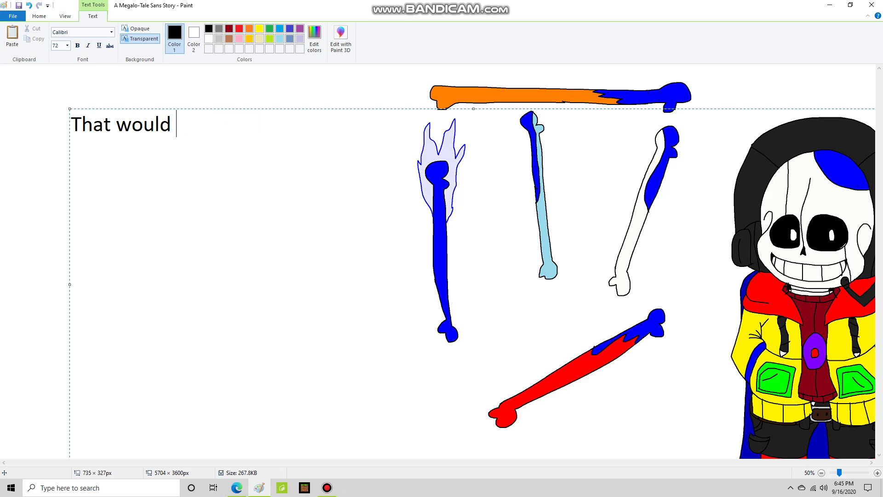
pyautogui.write('only leave some marks in it, an')
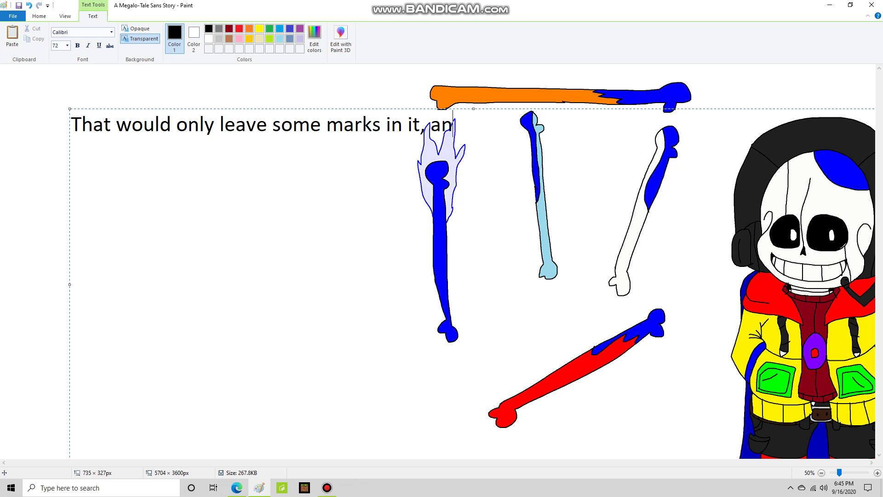
pyautogui.write('d loosen it a bit')
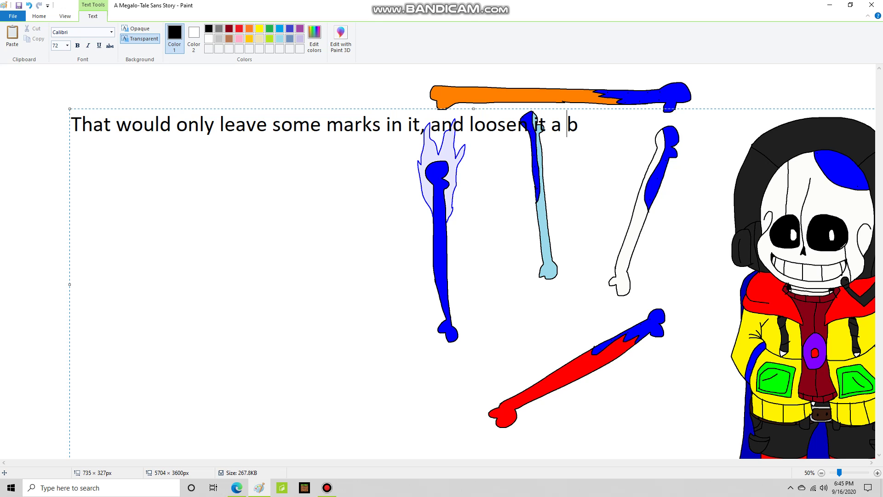
# Replace the line about leaving some marks in it with "So, yeaaaaaah"
pyautogui.press('BackSpace')
pyautogui.press('BackSpace')
pyautogui.press('BackSpace')
pyautogui.press('BackSpace')
pyautogui.press('BackSpace')
pyautogui.press('BackSpace')
pyautogui.press('BackSpace')
pyautogui.press('BackSpace')
pyautogui.press('BackSpace')
pyautogui.press('BackSpace')
pyautogui.press('BackSpace')
pyautogui.press('BackSpace')
pyautogui.press('BackSpace')
pyautogui.press('BackSpace')
pyautogui.press('BackSpace')
pyautogui.press('BackSpace')
pyautogui.press('BackSpace')
pyautogui.press('BackSpace')
pyautogui.press('BackSpace')
pyautogui.press('BackSpace')
pyautogui.press('BackSpace')
pyautogui.press('BackSpace')
pyautogui.press('BackSpace')
pyautogui.press('BackSpace')
pyautogui.press('BackSpace')
pyautogui.press('BackSpace')
pyautogui.click(326, 487)
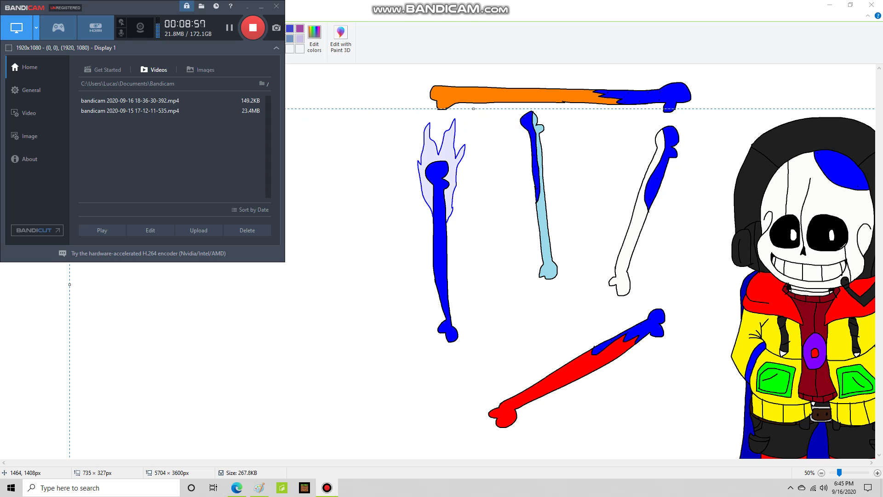
pyautogui.hotkey('alt', 'Tab')
pyautogui.write('So,')
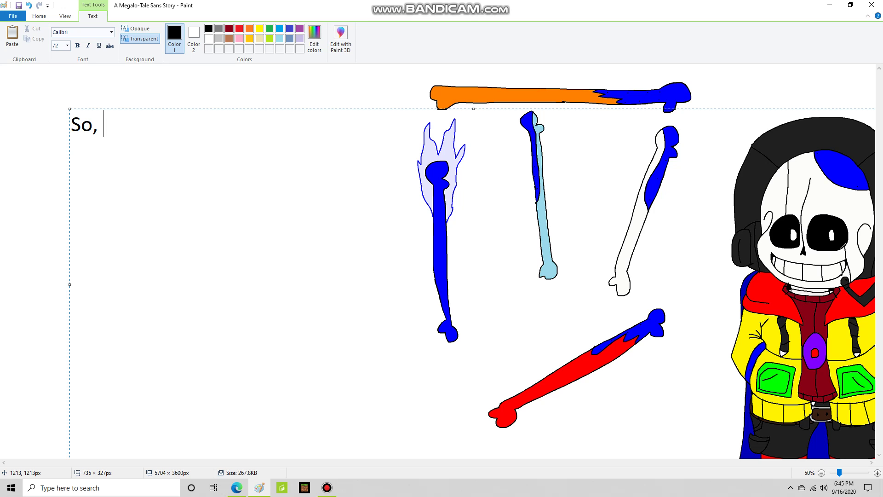
pyautogui.write(' yeaaaaaah')
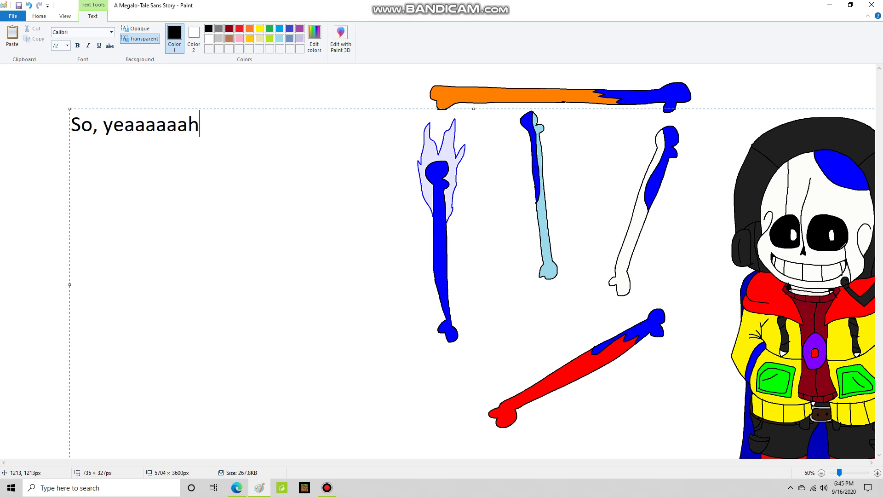
# Replace the "So, yeaaaaaah" line in the text box with "Pretty OP"
pyautogui.press('BackSpace')
pyautogui.press('BackSpace')
pyautogui.press('BackSpace')
pyautogui.press('BackSpace')
pyautogui.press('BackSpace')
pyautogui.press('BackSpace')
pyautogui.press('BackSpace')
pyautogui.press('BackSpace')
pyautogui.press('BackSpace')
pyautogui.press('BackSpace')
pyautogui.press('BackSpace')
pyautogui.press('BackSpace')
pyautogui.press('BackSpace')
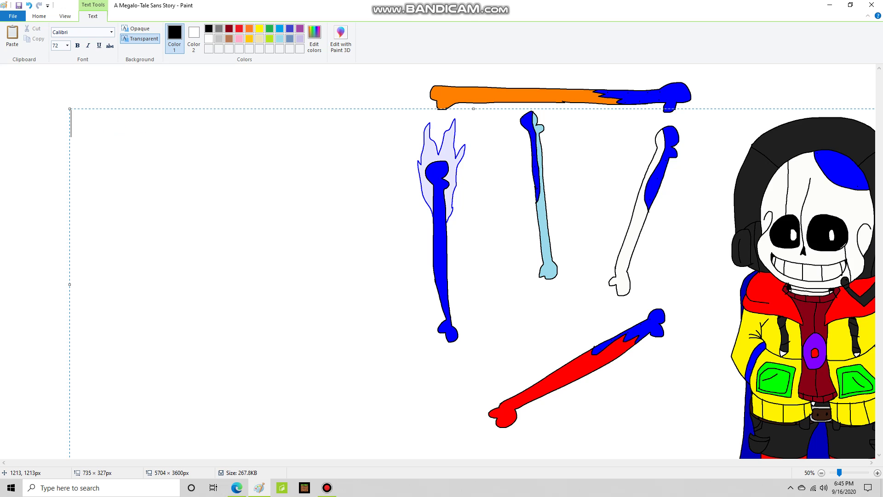
pyautogui.write('Pretty OP')
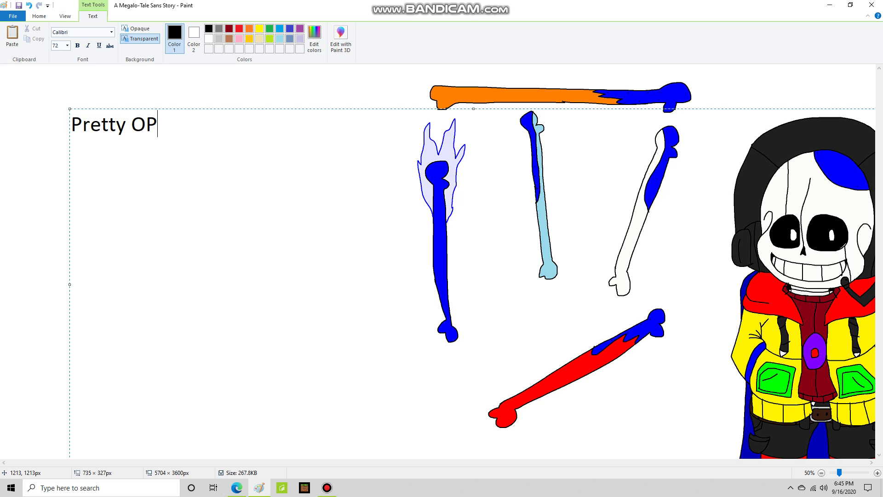
# Replace the "Pretty OP" line with "That doesn't mean it can't be destroyed, however."
pyautogui.press('BackSpace')
pyautogui.press('BackSpace')
pyautogui.press('BackSpace')
pyautogui.press('BackSpace')
pyautogui.press('BackSpace')
pyautogui.press('BackSpace')
pyautogui.press('BackSpace')
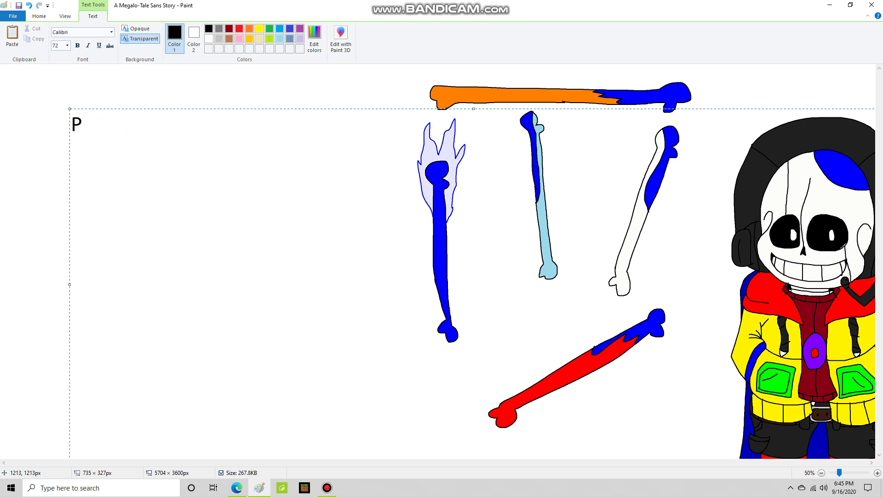
pyautogui.write("That doesn't mean it can't be destroyed")
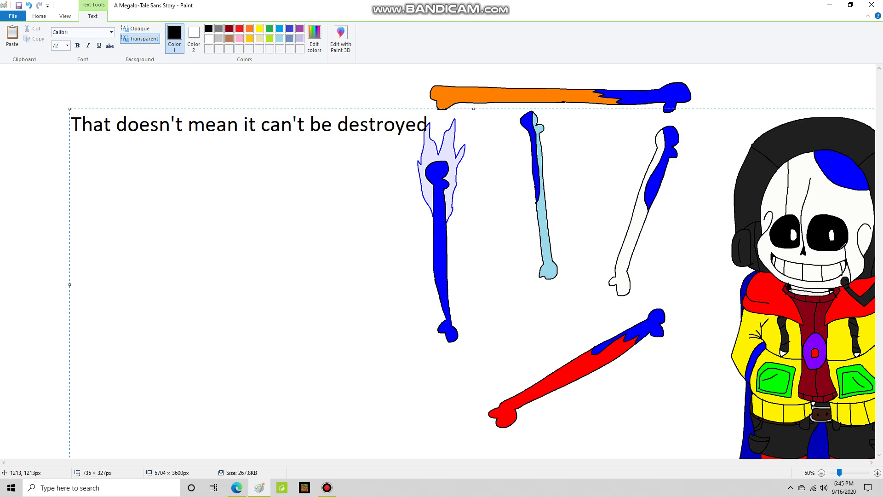
pyautogui.write(', however.')
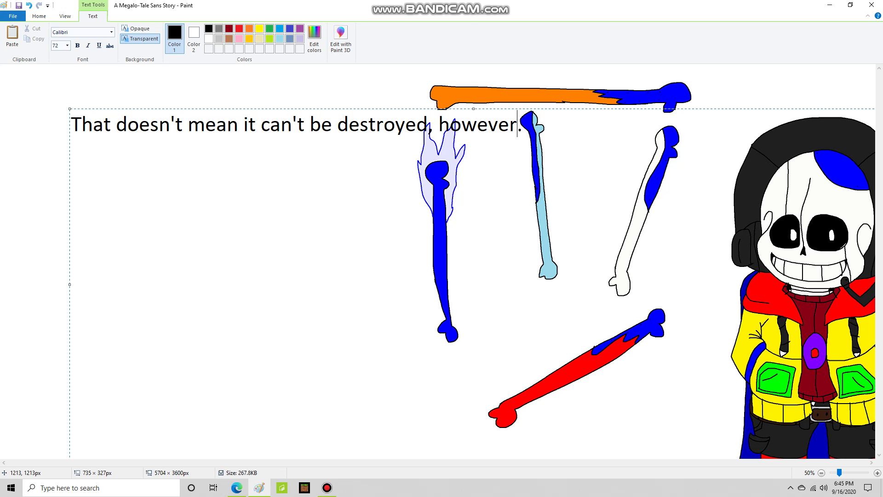
# Replace the "That doesn't mean" line with "Oh yes, it can be destroyed. Just almost impossible to do so."
pyautogui.press('BackSpace')
pyautogui.press('BackSpace')
pyautogui.press('BackSpace')
pyautogui.press('BackSpace')
pyautogui.press('BackSpace')
pyautogui.press('BackSpace')
pyautogui.press('BackSpace')
pyautogui.press('BackSpace')
pyautogui.press('BackSpace')
pyautogui.press('BackSpace')
pyautogui.press('BackSpace')
pyautogui.press('BackSpace')
pyautogui.press('BackSpace')
pyautogui.press('BackSpace')
pyautogui.press('BackSpace')
pyautogui.press('BackSpace')
pyautogui.press('BackSpace')
pyautogui.press('BackSpace')
pyautogui.press('BackSpace')
pyautogui.press('BackSpace')
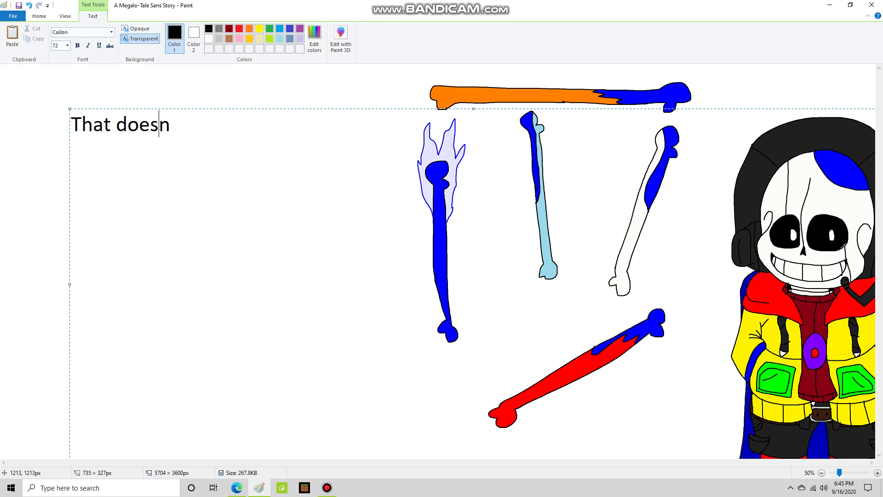
pyautogui.write('Oh yes, it')
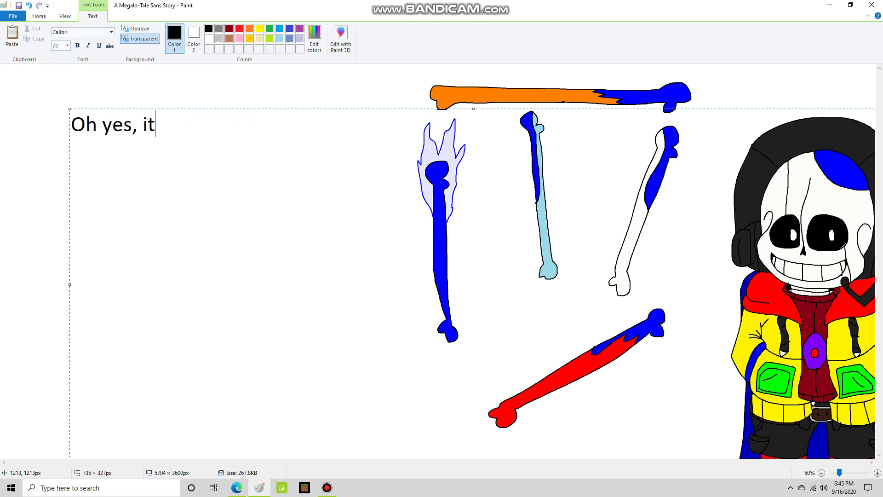
pyautogui.write(' can be destroyed')
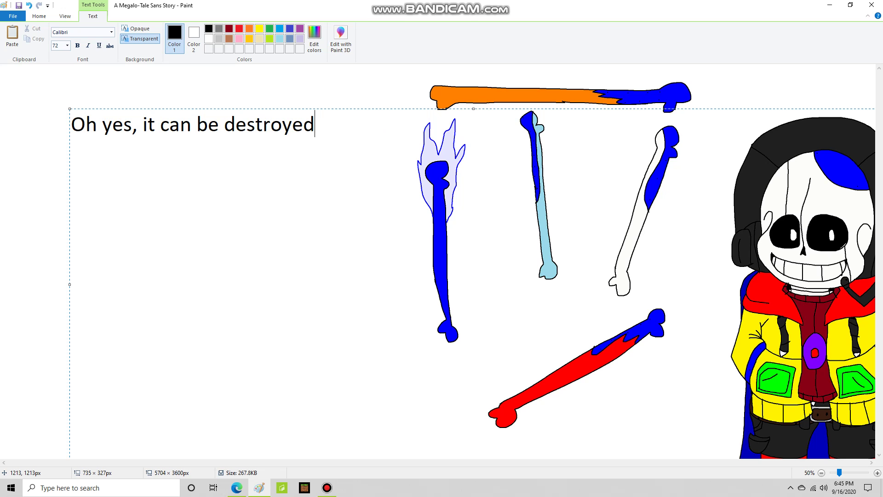
pyautogui.write('. Just alm')
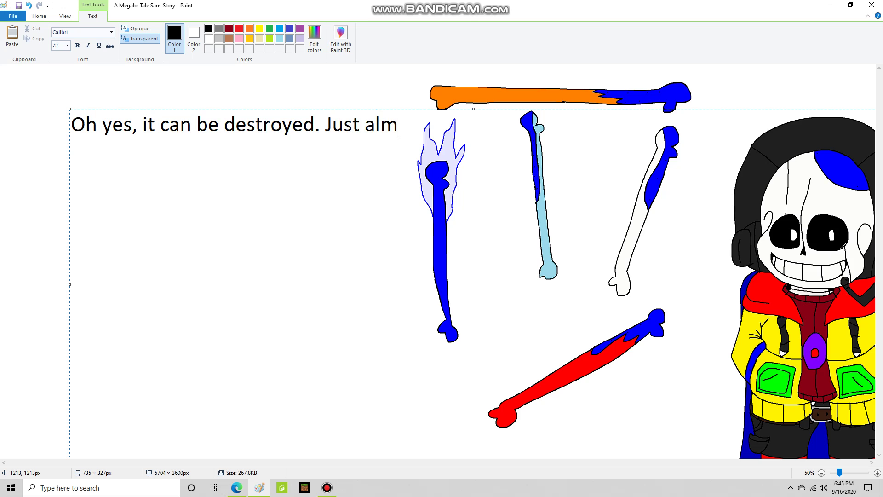
pyautogui.write('ost impossible to do ')
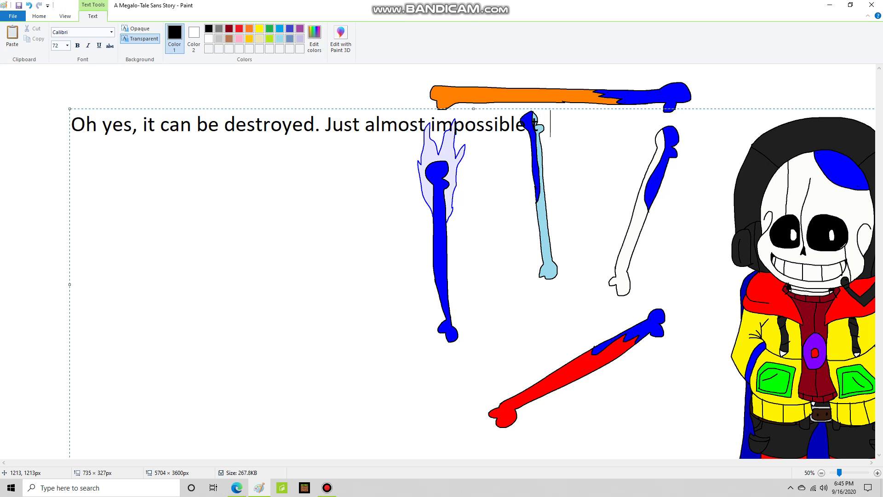
pyautogui.write('so.')
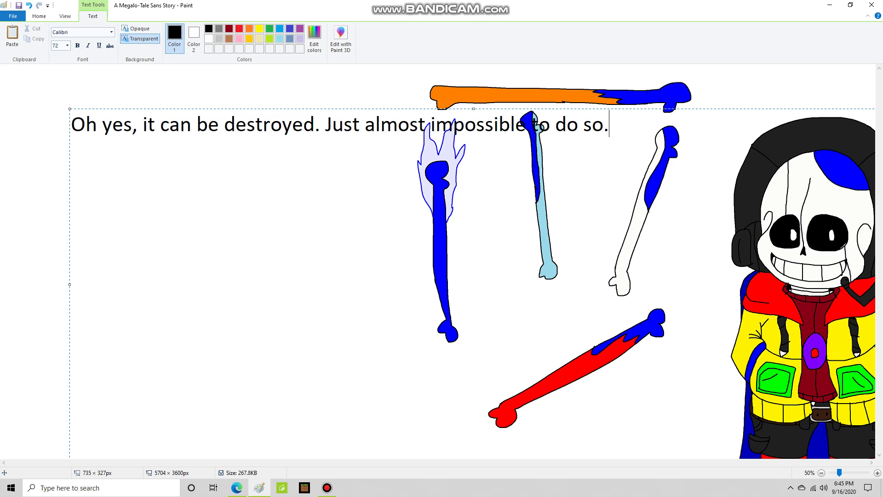
# Replace the line about being almost impossible to destroy with "Welp, that's all for part 2"
pyautogui.click(327, 487)
pyautogui.hotkey('alt', 'Tab')
pyautogui.press('BackSpace')
pyautogui.press('BackSpace')
pyautogui.press('BackSpace')
pyautogui.press('BackSpace')
pyautogui.press('BackSpace')
pyautogui.press('BackSpace')
pyautogui.press('BackSpace')
pyautogui.press('BackSpace')
pyautogui.press('BackSpace')
pyautogui.press('BackSpace')
pyautogui.press('BackSpace')
pyautogui.press('BackSpace')
pyautogui.press('BackSpace')
pyautogui.press('BackSpace')
pyautogui.press('BackSpace')
pyautogui.press('BackSpace')
pyautogui.press('BackSpace')
pyautogui.press('BackSpace')
pyautogui.press('BackSpace')
pyautogui.press('BackSpace')
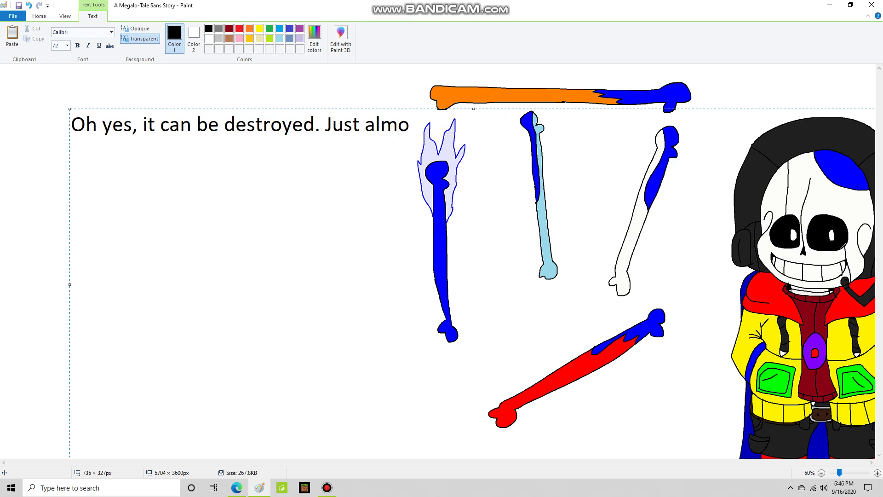
pyautogui.press('BackSpace')
pyautogui.press('BackSpace')
pyautogui.press('BackSpace')
pyautogui.press('BackSpace')
pyautogui.press('BackSpace')
pyautogui.press('BackSpace')
pyautogui.press('BackSpace')
pyautogui.press('BackSpace')
pyautogui.press('BackSpace')
pyautogui.press('BackSpace')
pyautogui.press('BackSpace')
pyautogui.press('BackSpace')
pyautogui.press('BackSpace')
pyautogui.write('W')
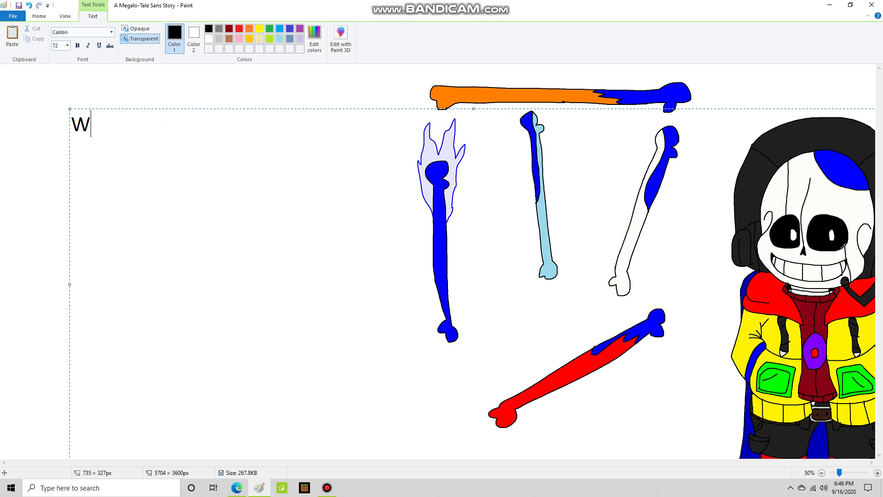
pyautogui.write("elp, that's al")
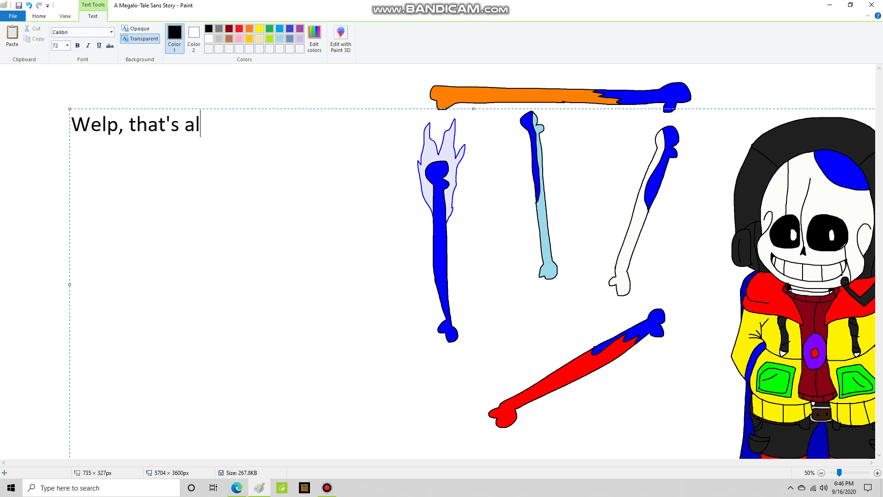
pyautogui.write('l for part 2')
# Replace the closing line about part 2 with "Stay tuned for part 3"
pyautogui.press('BackSpace')
pyautogui.press('BackSpace')
pyautogui.press('BackSpace')
pyautogui.press('BackSpace')
pyautogui.press('BackSpace')
pyautogui.press('BackSpace')
pyautogui.press('BackSpace')
pyautogui.press('BackSpace')
pyautogui.press('BackSpace')
pyautogui.press('BackSpace')
pyautogui.press('BackSpace')
pyautogui.press('BackSpace')
pyautogui.press('BackSpace')
pyautogui.press('BackSpace')
pyautogui.press('BackSpace')
pyautogui.press('BackSpace')
pyautogui.press('BackSpace')
pyautogui.press('BackSpace')
pyautogui.press('BackSpace')
pyautogui.press('BackSpace')
pyautogui.write('S')
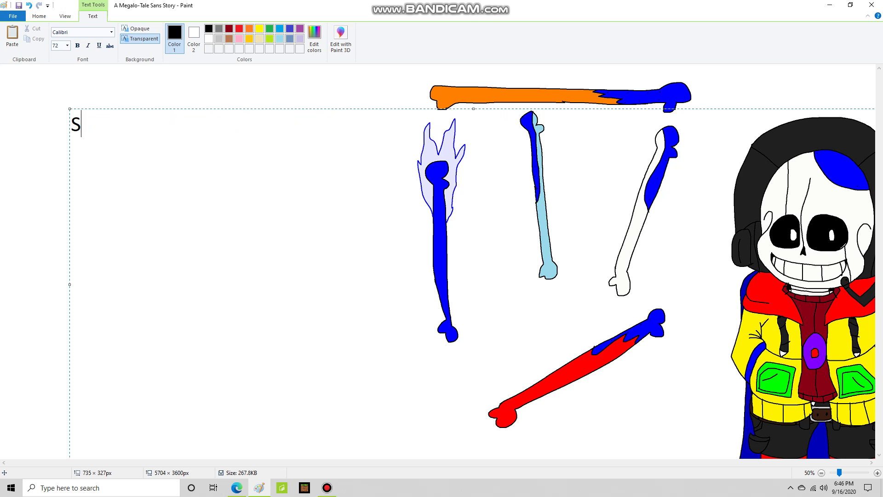
pyautogui.write('tay tuned for part 3')
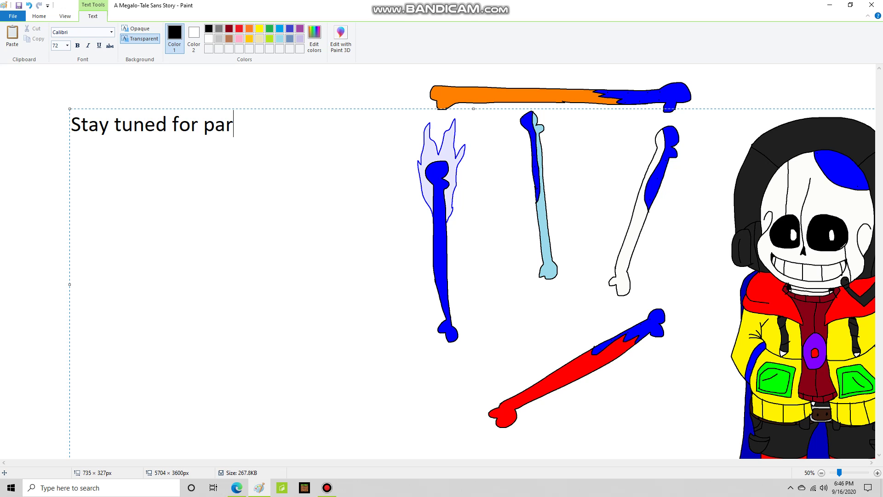
# Replace the "Stay tuned" line in the text box with "I'll see you next video"
pyautogui.press('BackSpace')
pyautogui.press('BackSpace')
pyautogui.press('BackSpace')
pyautogui.press('BackSpace')
pyautogui.press('BackSpace')
pyautogui.press('BackSpace')
pyautogui.press('BackSpace')
pyautogui.press('BackSpace')
pyautogui.press('BackSpace')
pyautogui.press('BackSpace')
pyautogui.press('BackSpace')
pyautogui.press('BackSpace')
pyautogui.press('BackSpace')
pyautogui.press('BackSpace')
pyautogui.press('BackSpace')
pyautogui.press('BackSpace')
pyautogui.press('BackSpace')
pyautogui.press('BackSpace')
pyautogui.press('BackSpace')
pyautogui.press('BackSpace')
pyautogui.write("I'll see you next video")
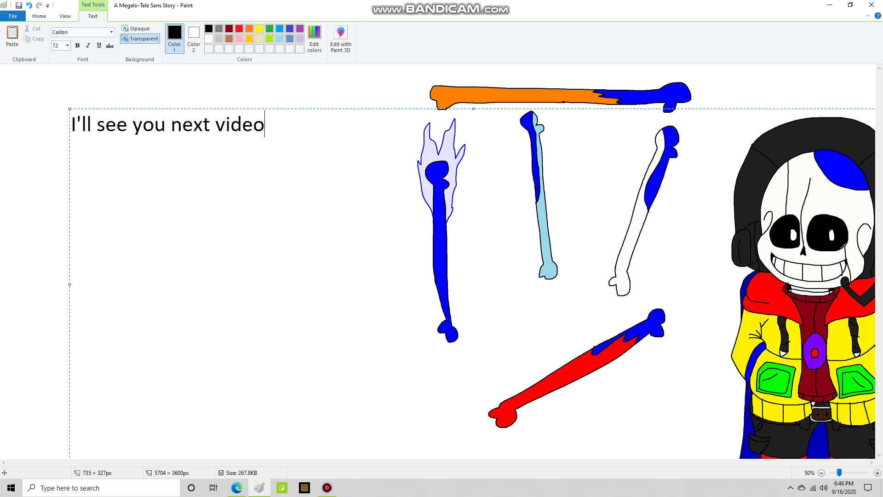
# Replace the "I'll see you next video" line in the text box with "Alright, bye guys and gals!"
pyautogui.press('BackSpace')
pyautogui.press('BackSpace')
pyautogui.press('BackSpace')
pyautogui.press('BackSpace')
pyautogui.press('BackSpace')
pyautogui.press('BackSpace')
pyautogui.press('BackSpace')
pyautogui.press('BackSpace')
pyautogui.press('BackSpace')
pyautogui.press('BackSpace')
pyautogui.press('BackSpace')
pyautogui.press('BackSpace')
pyautogui.press('BackSpace')
pyautogui.press('BackSpace')
pyautogui.press('BackSpace')
pyautogui.press('BackSpace')
pyautogui.press('BackSpace')
pyautogui.press('BackSpace')
pyautogui.press('BackSpace')
pyautogui.press('BackSpace')
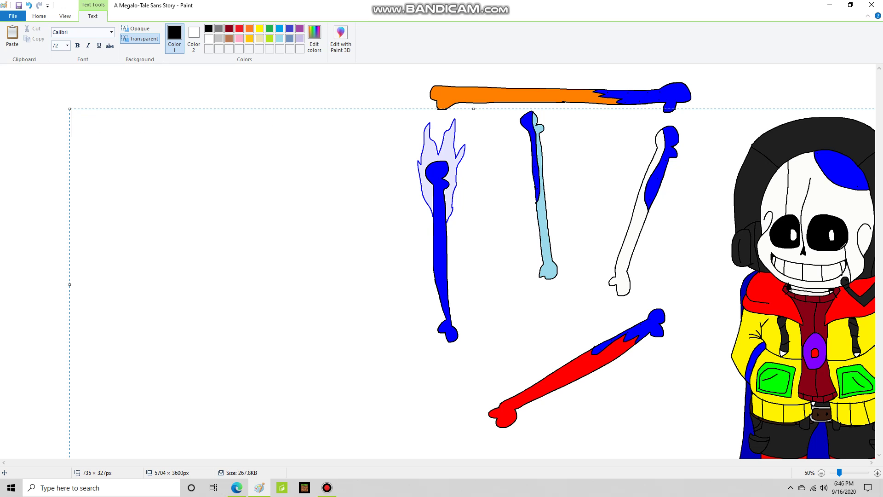
pyautogui.write('Alright, ')
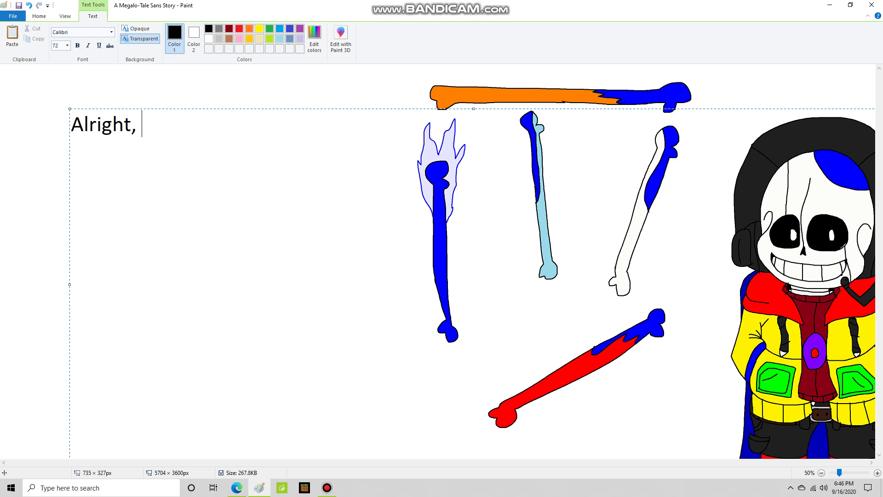
pyautogui.write('bye guysand gf')
pyautogui.press('BackSpace')
pyautogui.write('als!')
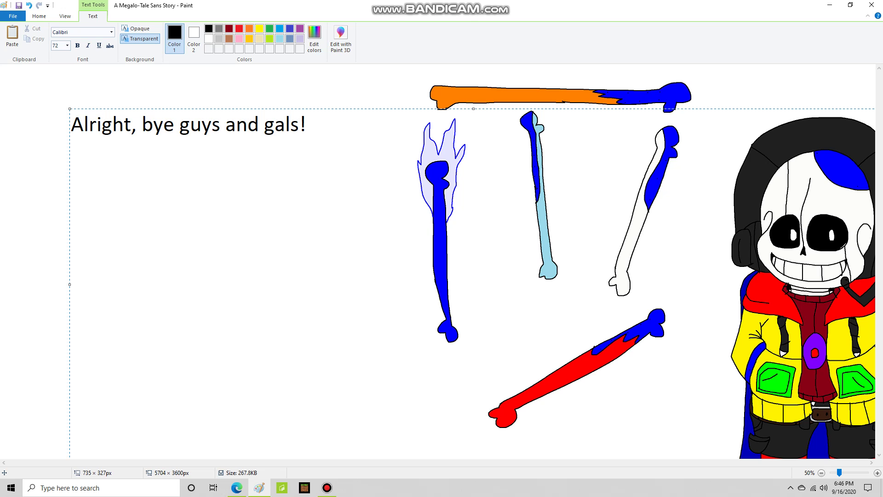
pyautogui.click(327, 487)
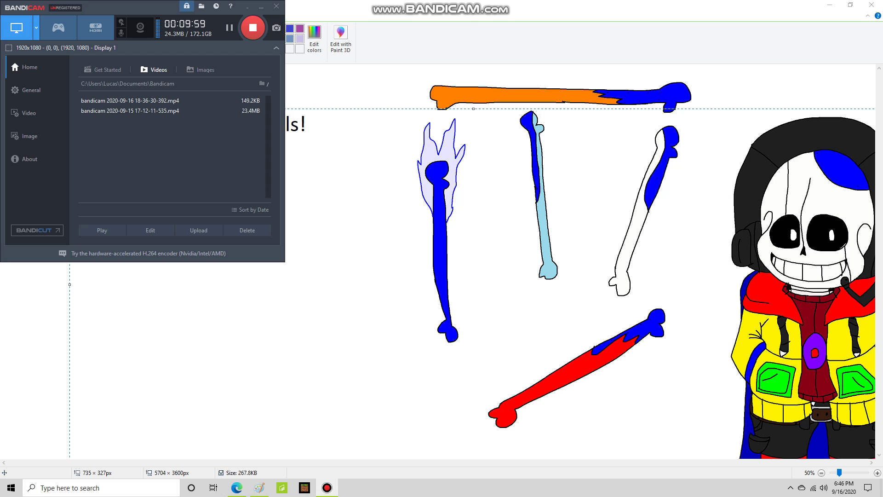